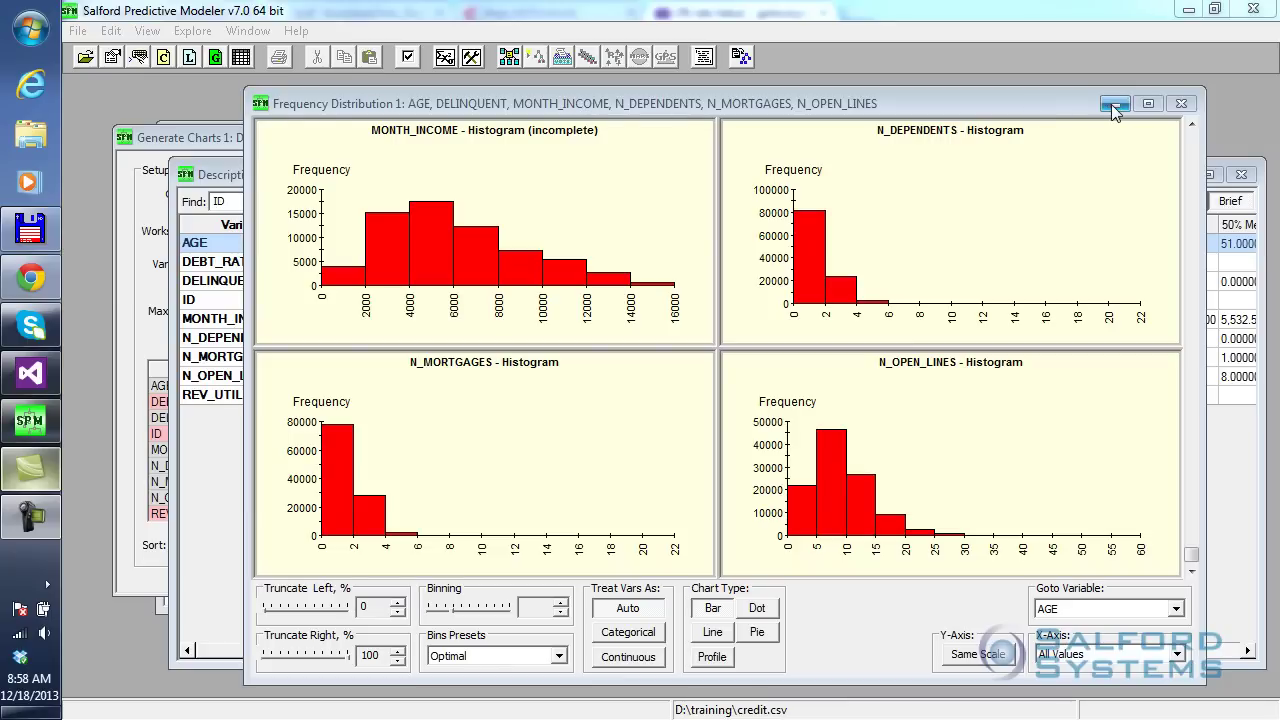
Step: Minimize the Frequency Distribution, Descriptive Stats and Generate Charts windows and reposition Classic Output
click(1115, 105)
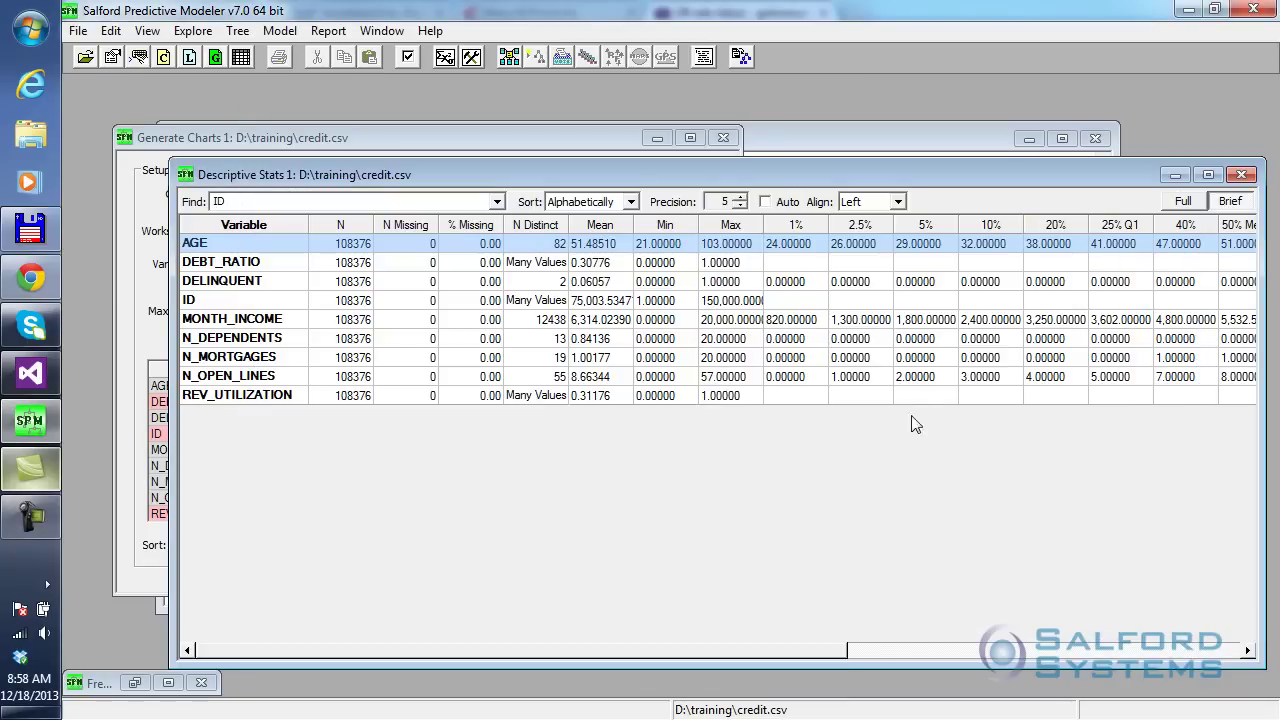
click(1172, 175)
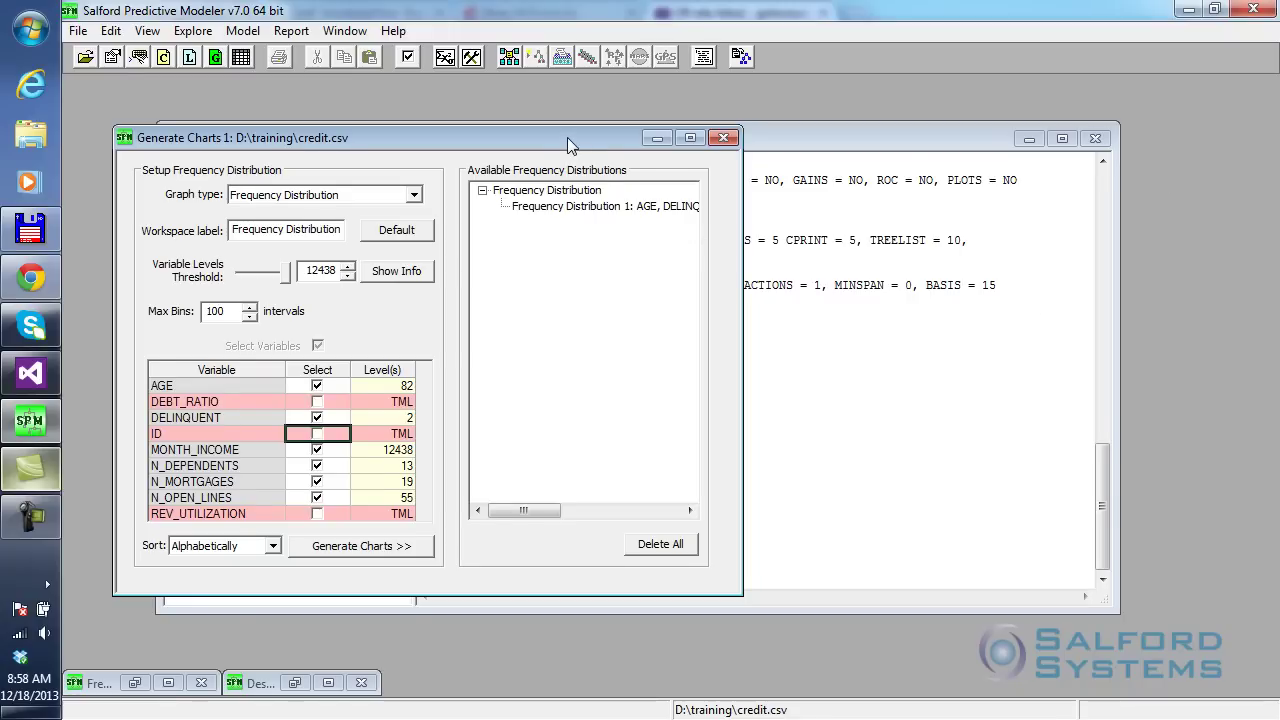
drag(567, 137, 821, 170)
click(907, 172)
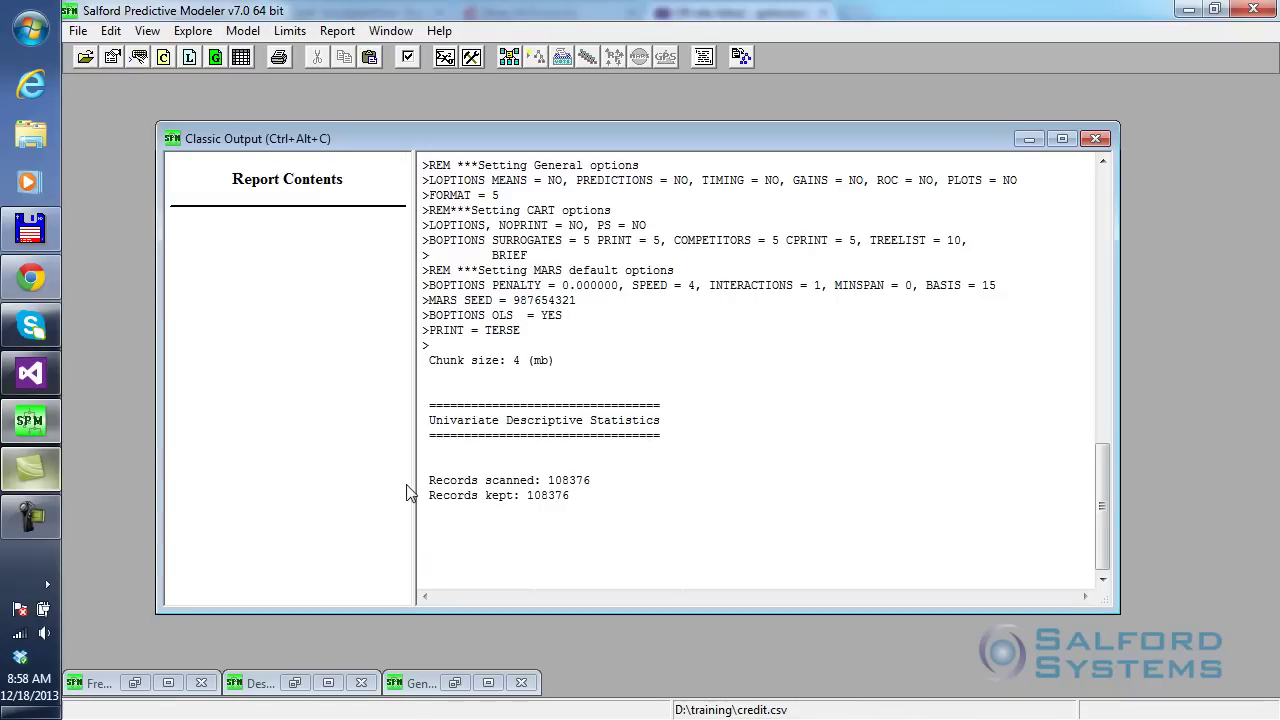
drag(494, 135, 483, 127)
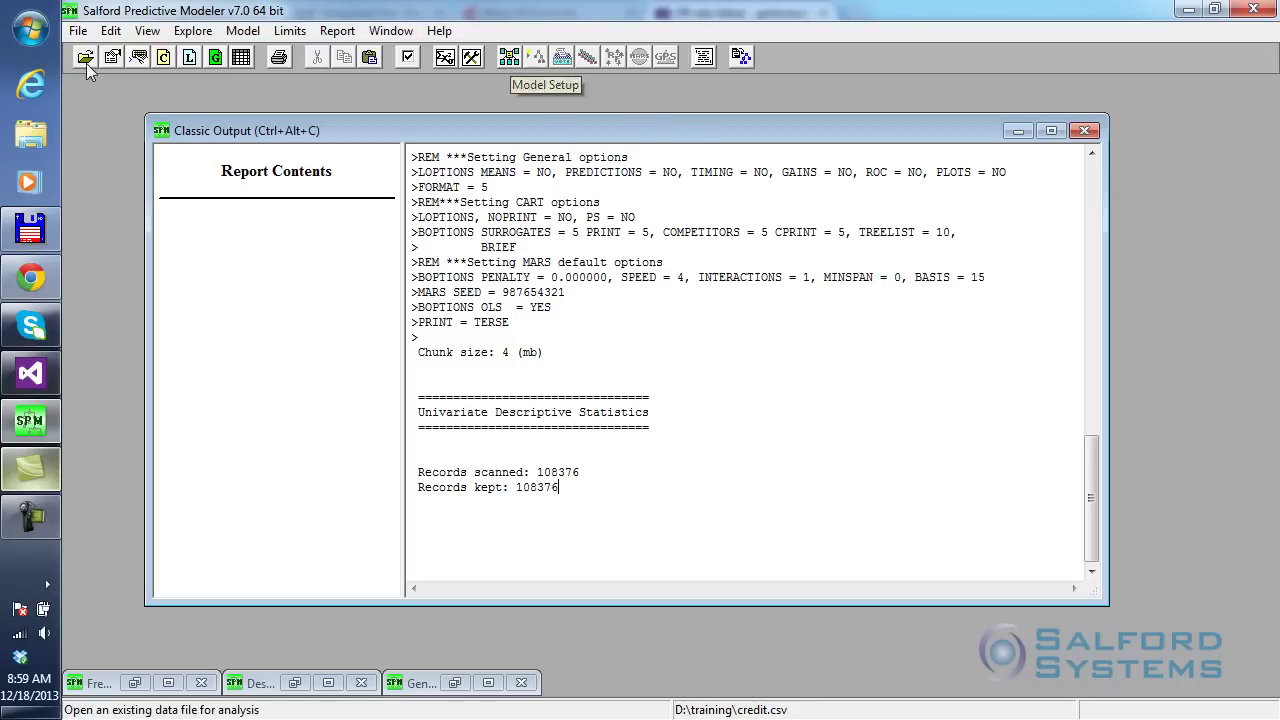
Step: Show the Activity Window for credit.csv and start a new model setup
click(147, 30)
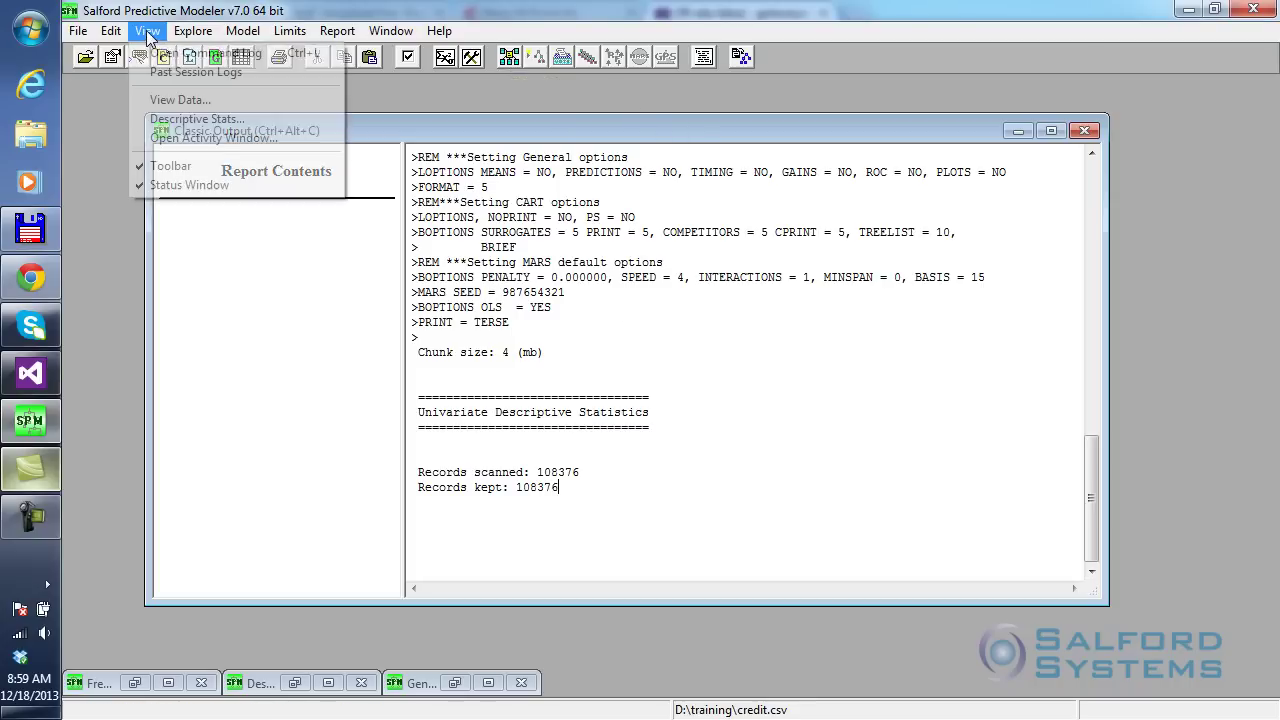
click(204, 140)
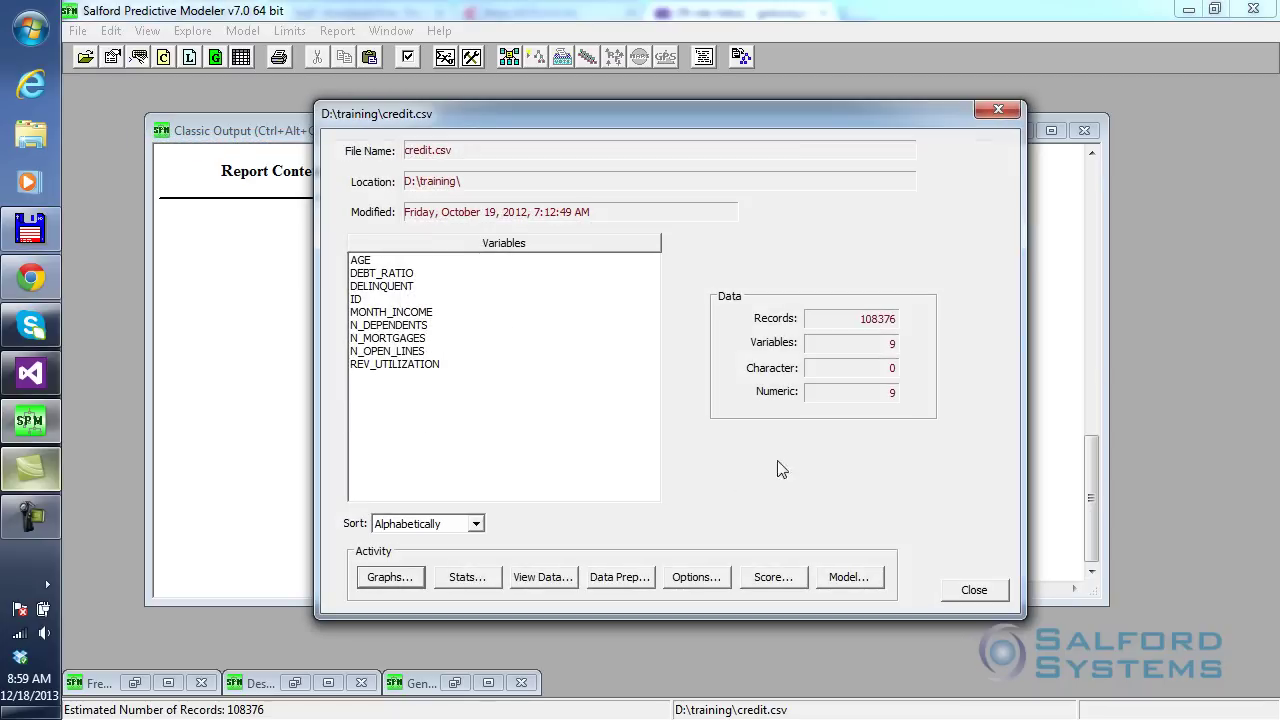
click(849, 582)
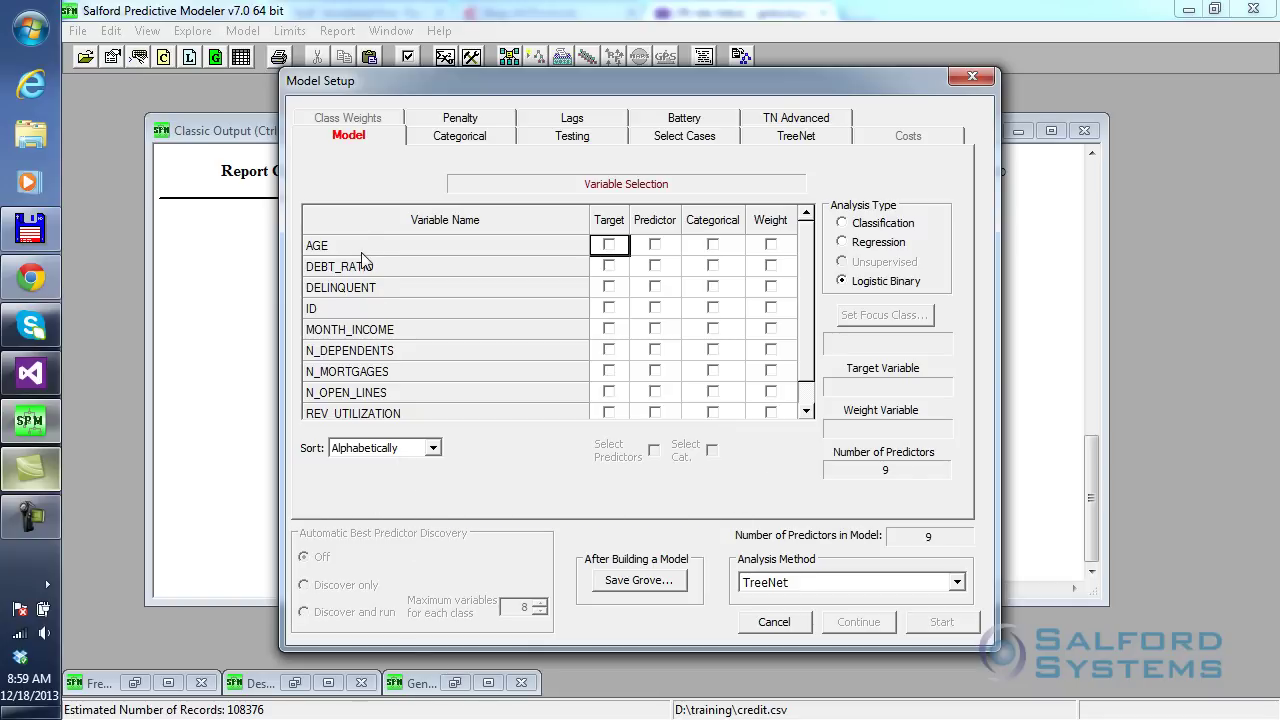
Step: Sort the variable list by file order and mark DELINQUENT as the target
click(432, 449)
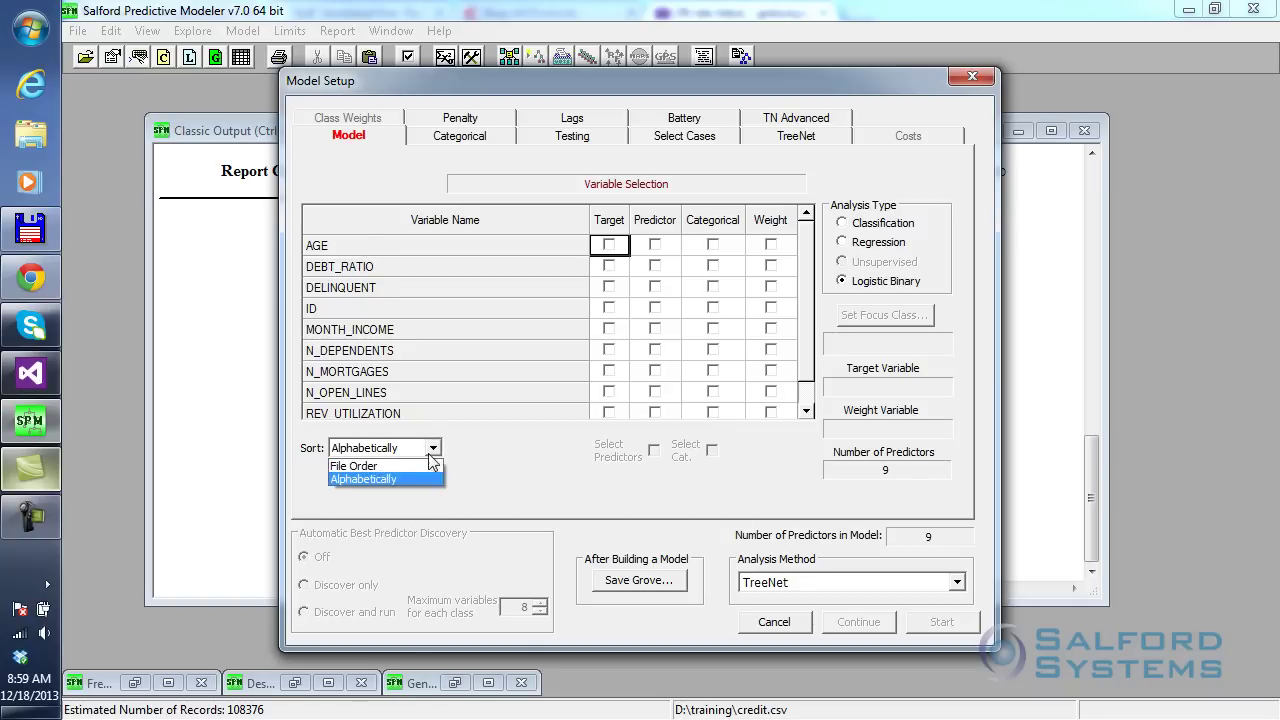
click(403, 466)
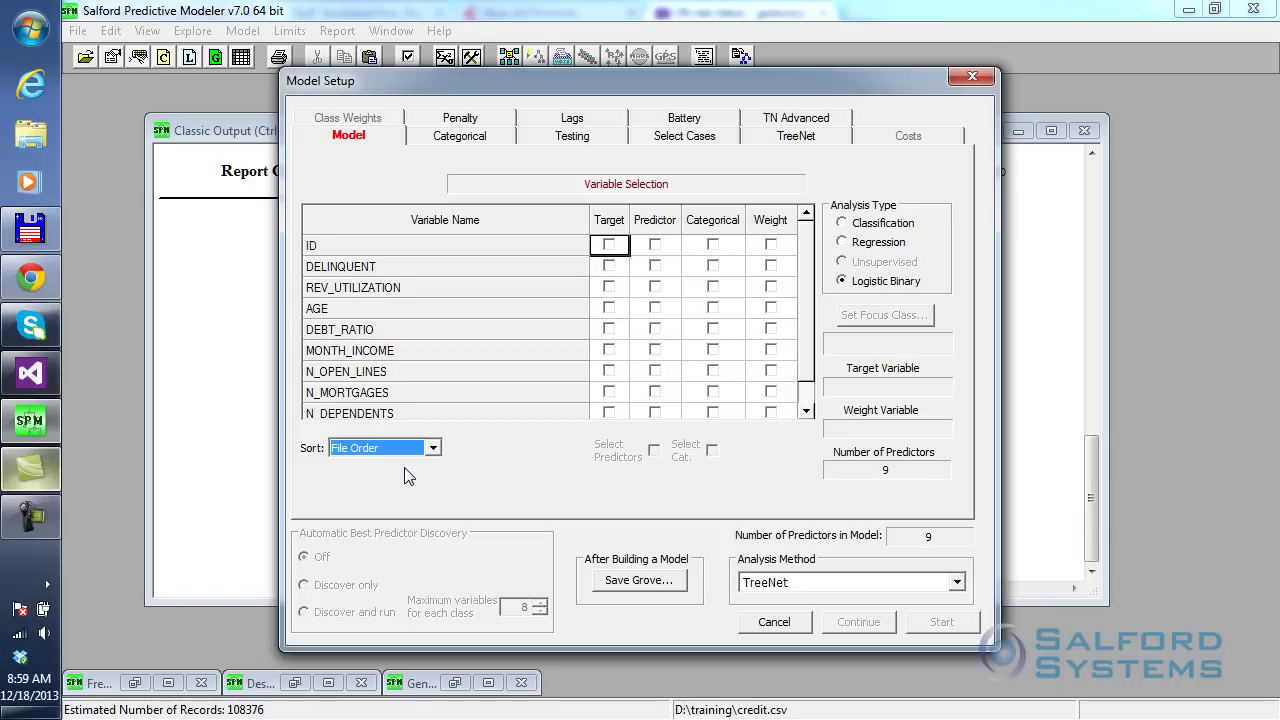
click(608, 266)
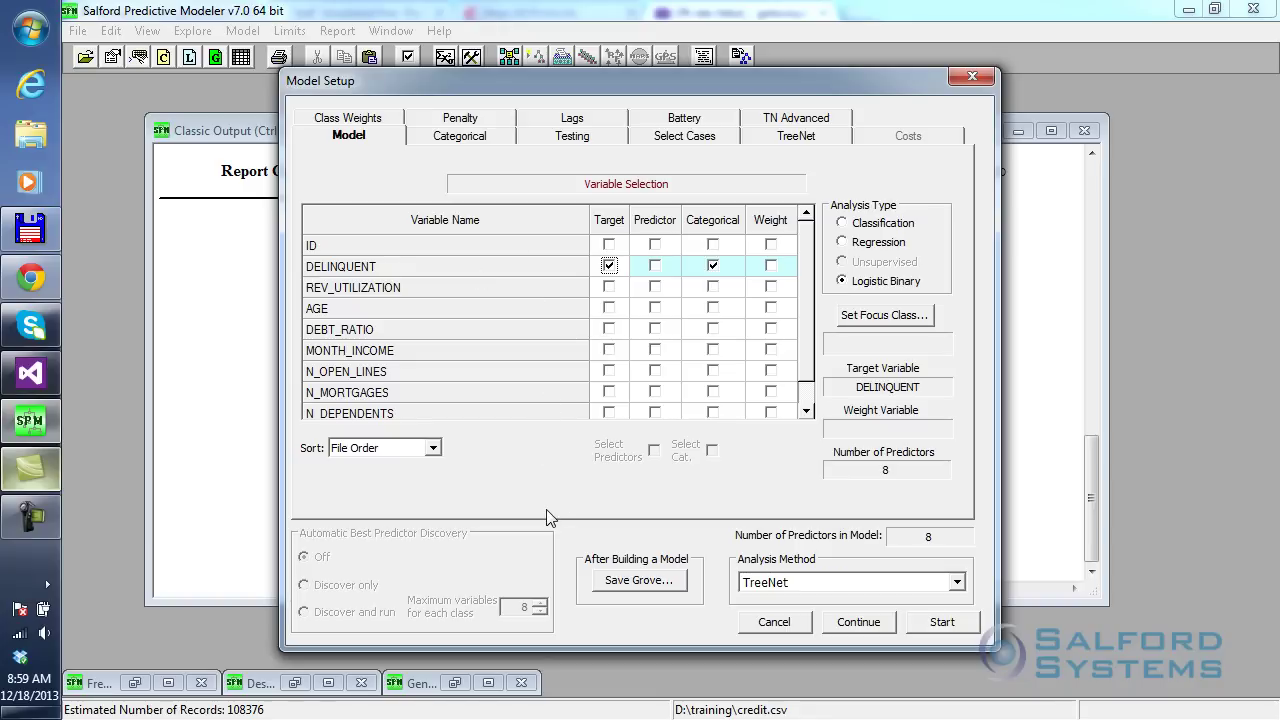
Step: Switch the analysis method to CART and mark REV_UTILIZATION through N_DEPENDENTS as predictors
click(956, 583)
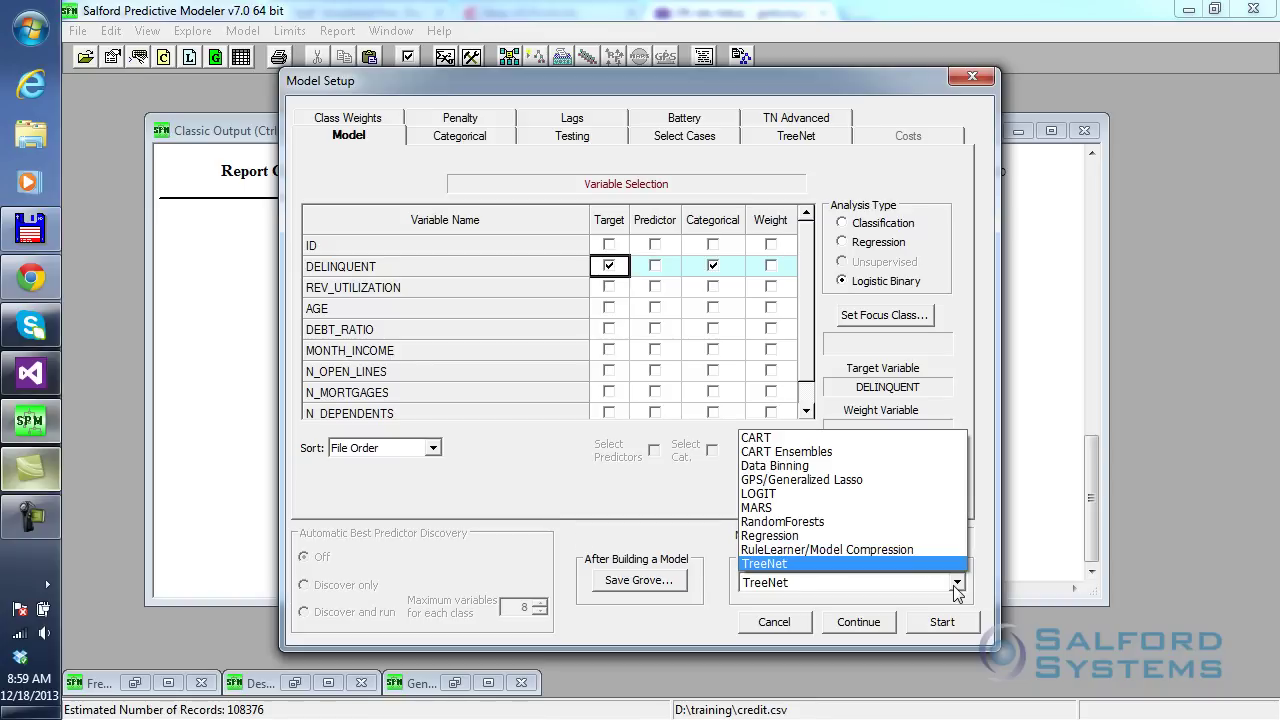
click(765, 438)
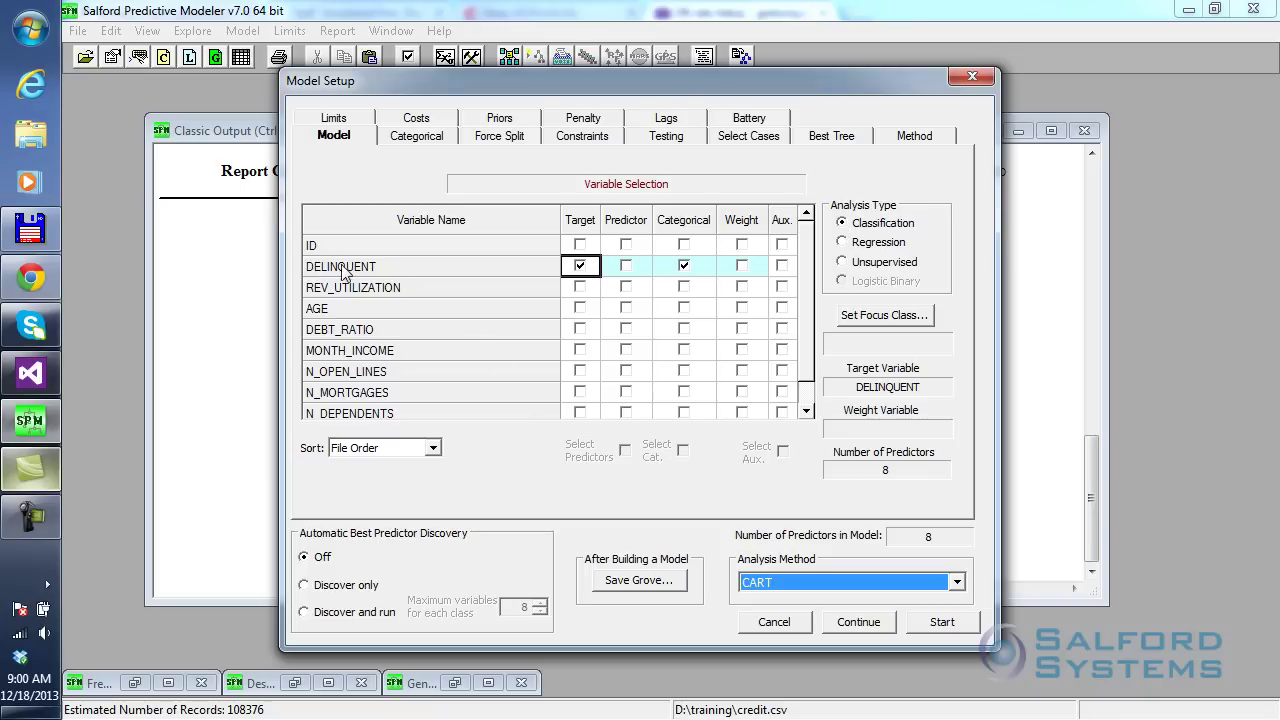
click(361, 290)
drag(361, 290, 380, 416)
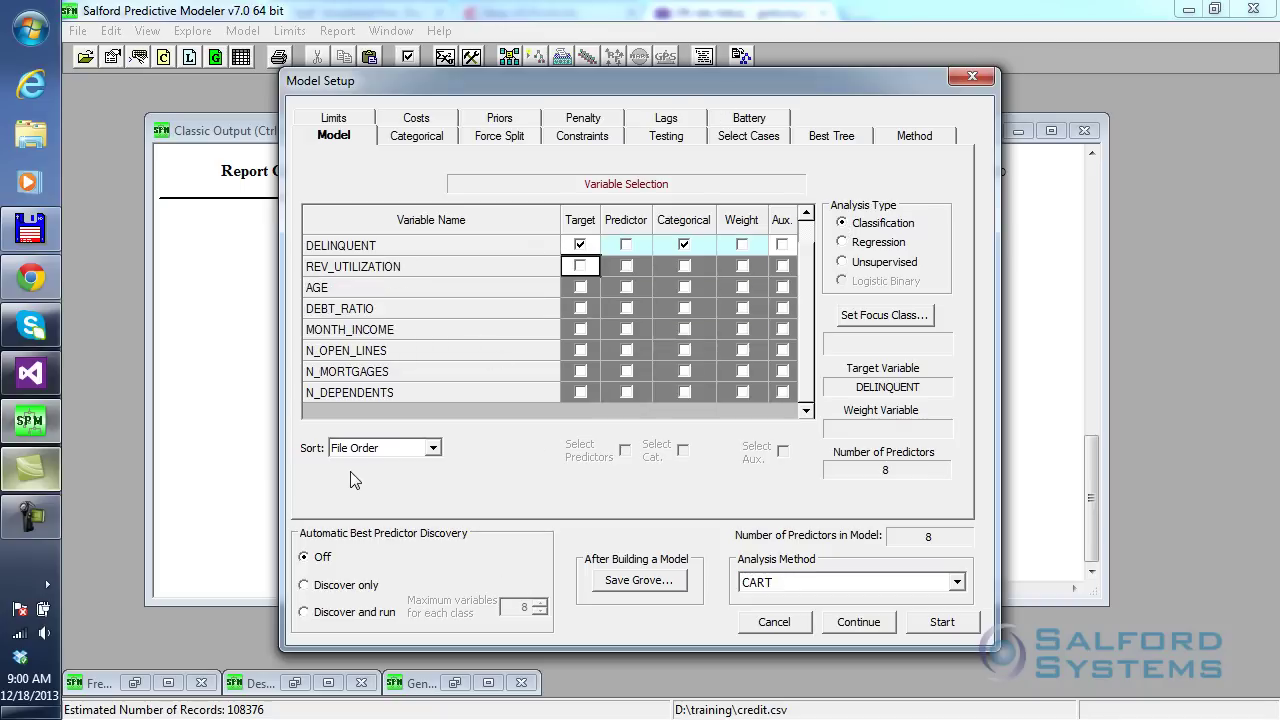
click(625, 451)
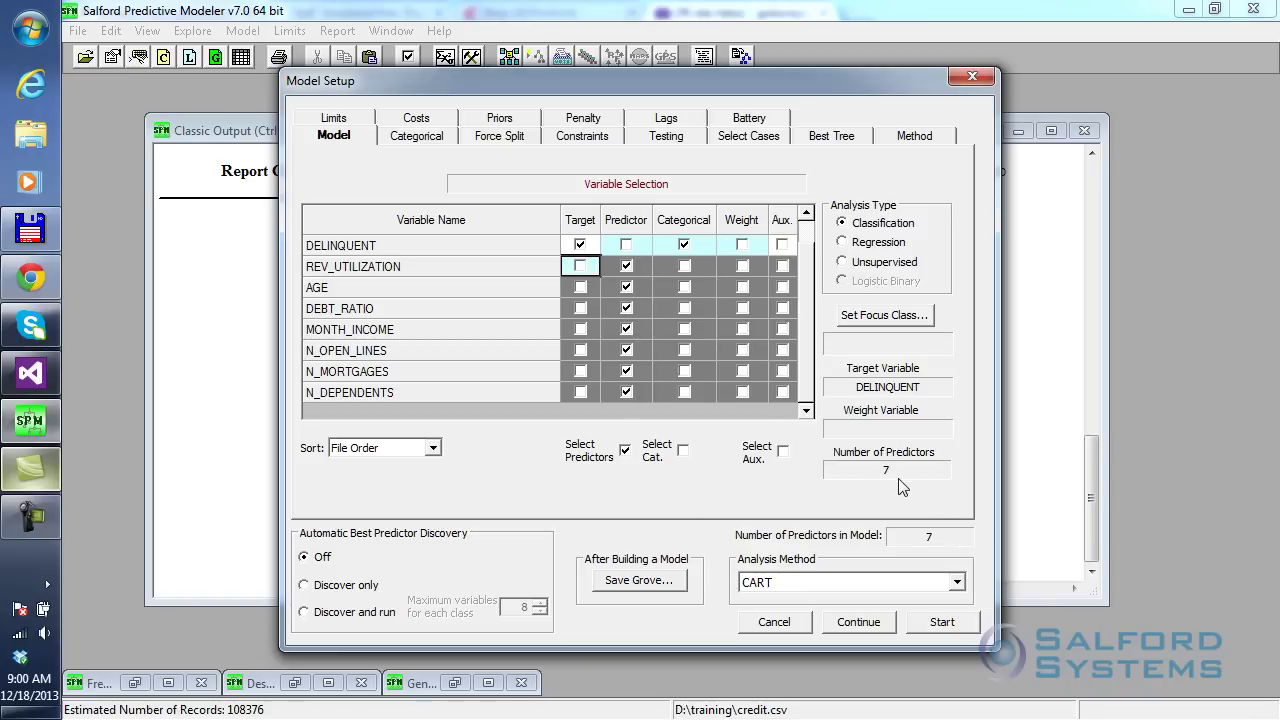
scroll(808, 287, up, 1)
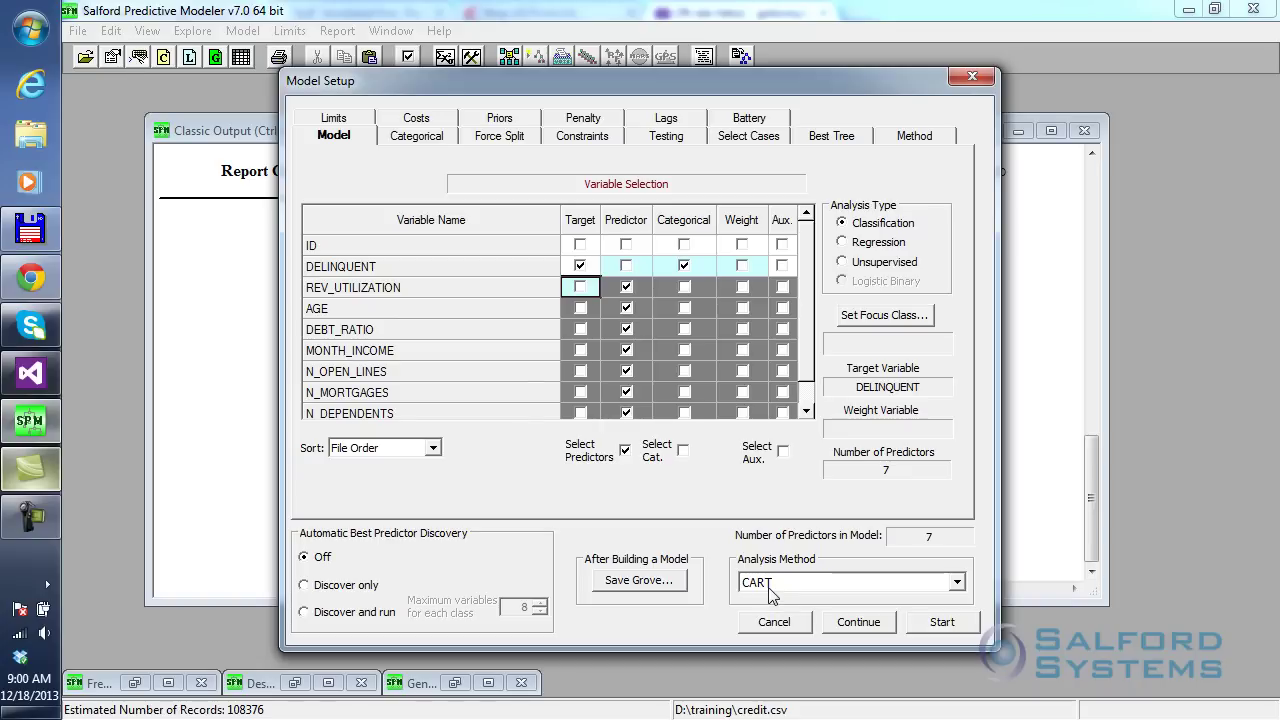
Step: On the Testing tab, hold out a random 0.5 fraction of cases for testing
click(665, 140)
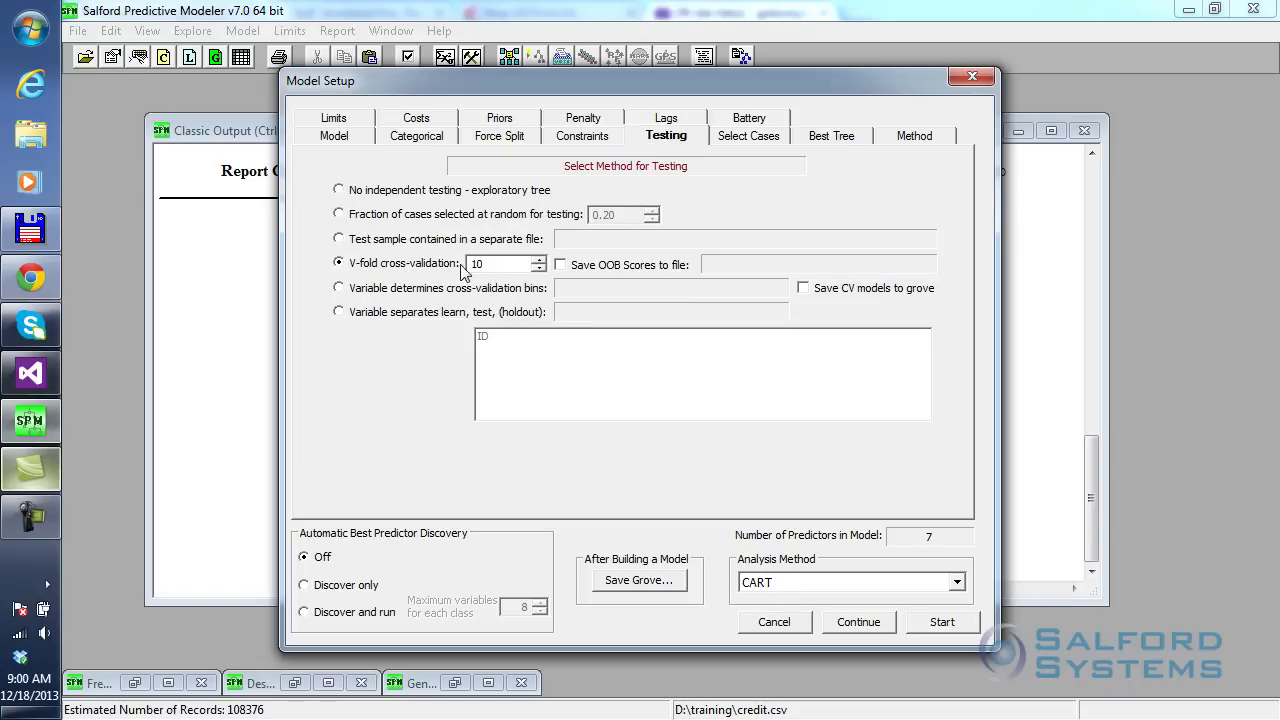
click(339, 214)
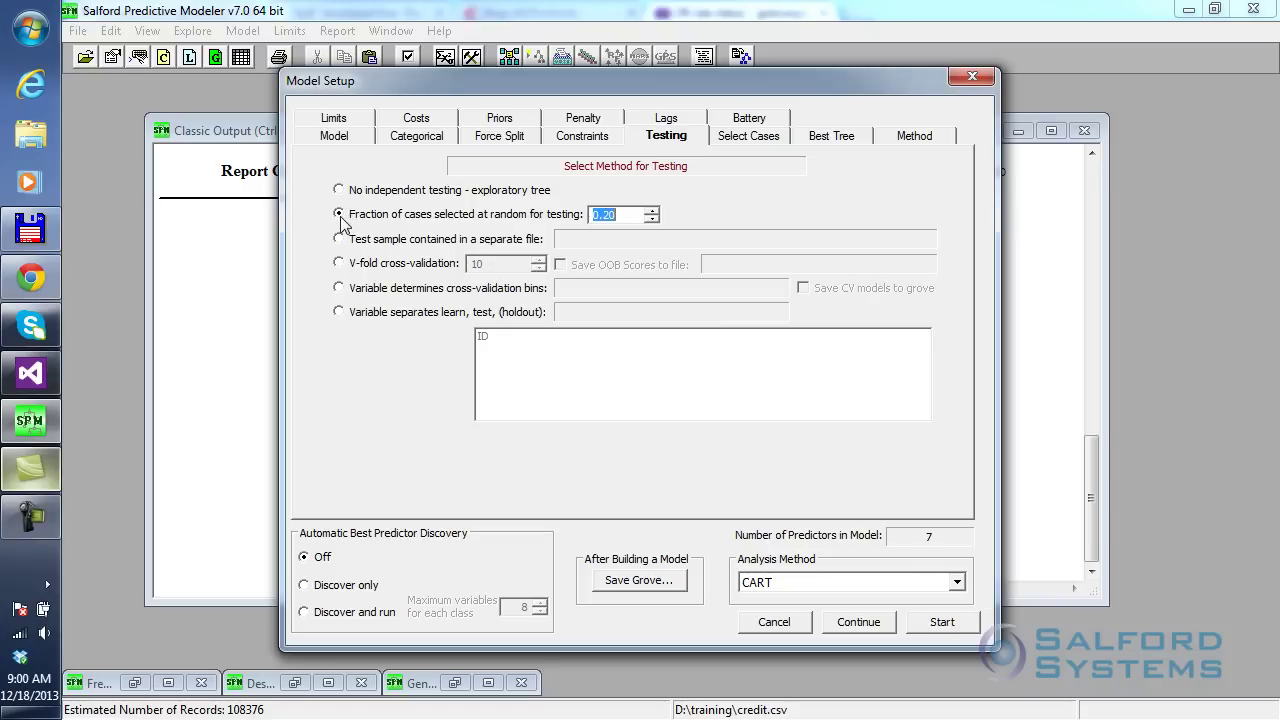
click(636, 212)
key(BackSpace)
key(BackSpace)
drag(646, 84, 642, 94)
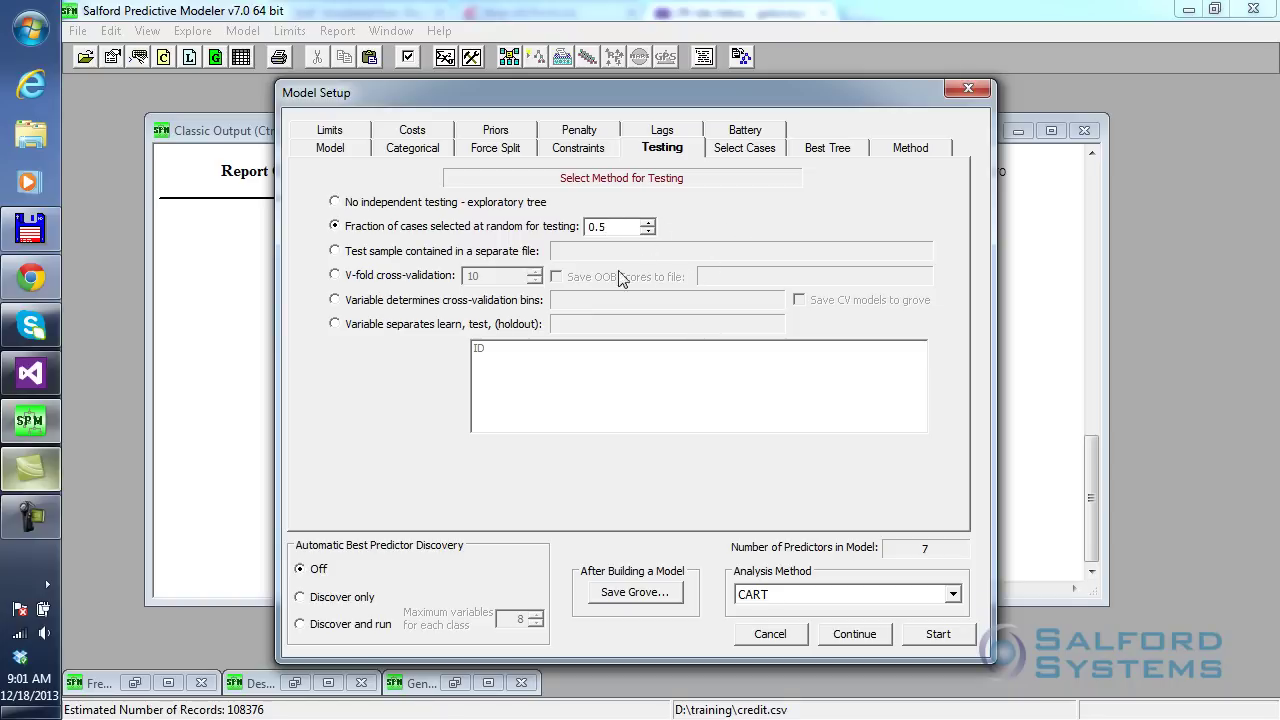
Step: On the Limits tab, set parent node minimum to 100 cases and terminal node minimum to 30
click(329, 136)
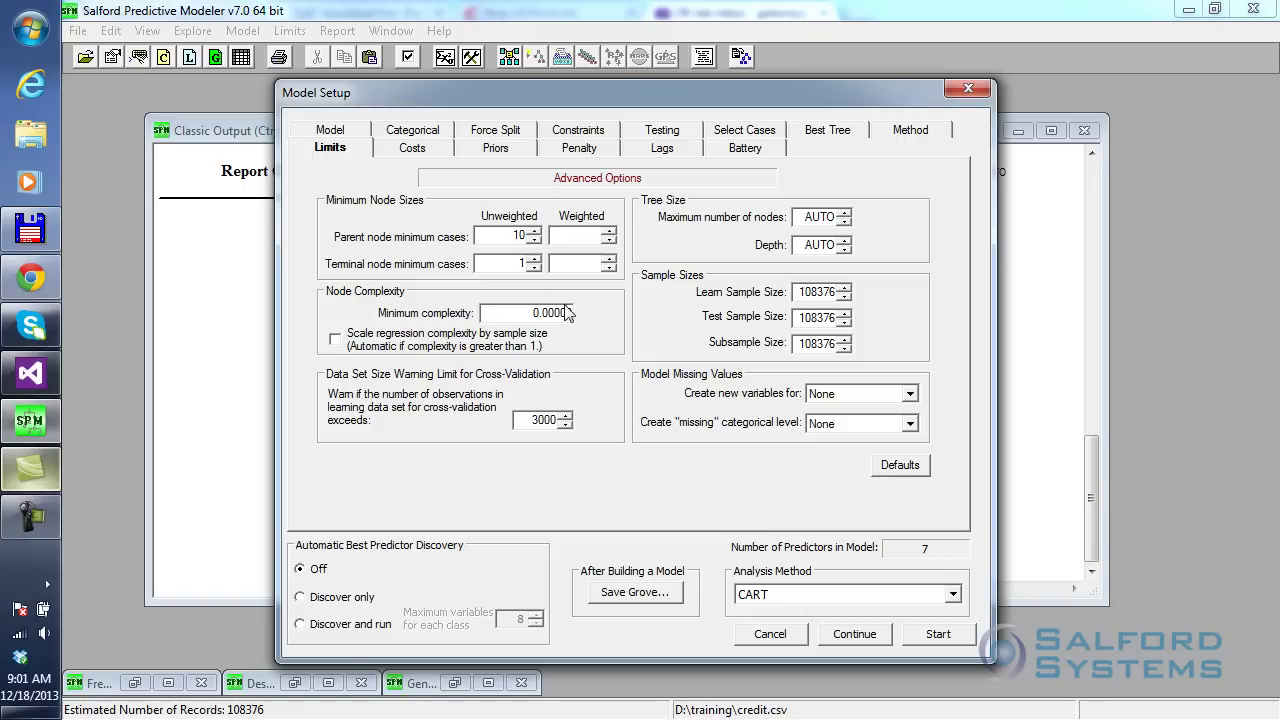
double_click(502, 236)
text(100)
double_click(512, 264)
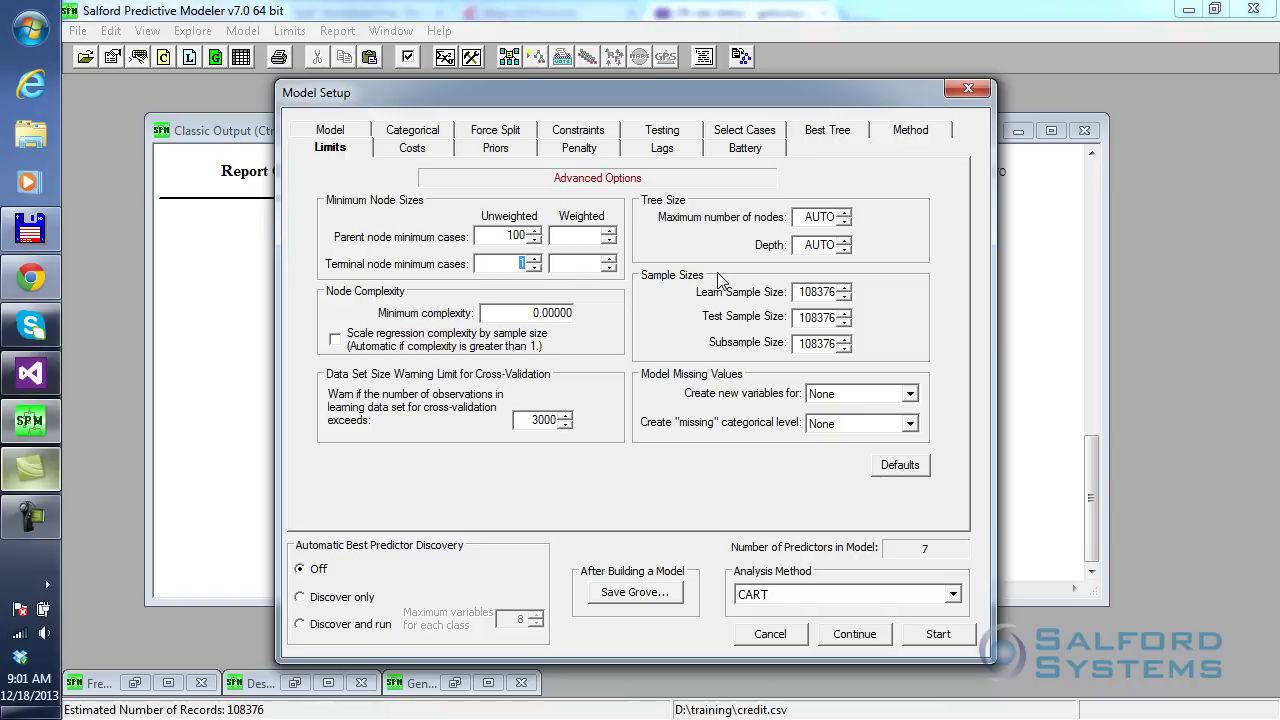
text(30)
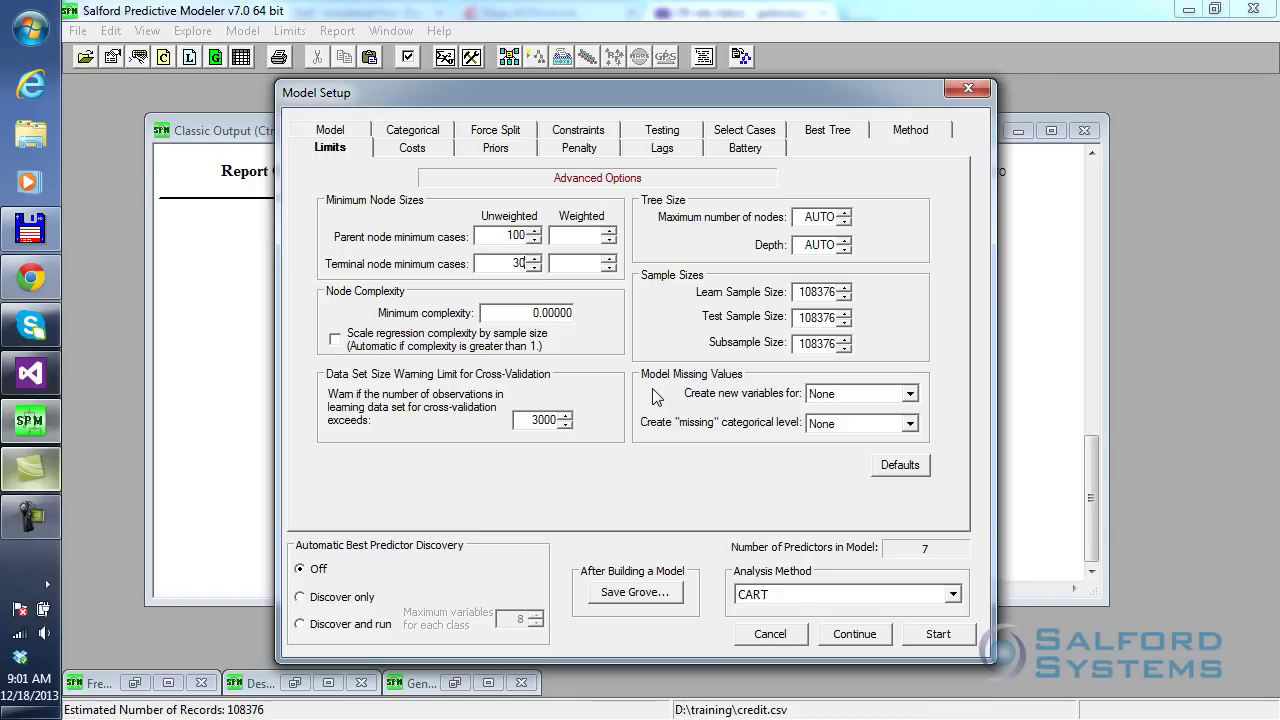
drag(619, 94, 623, 103)
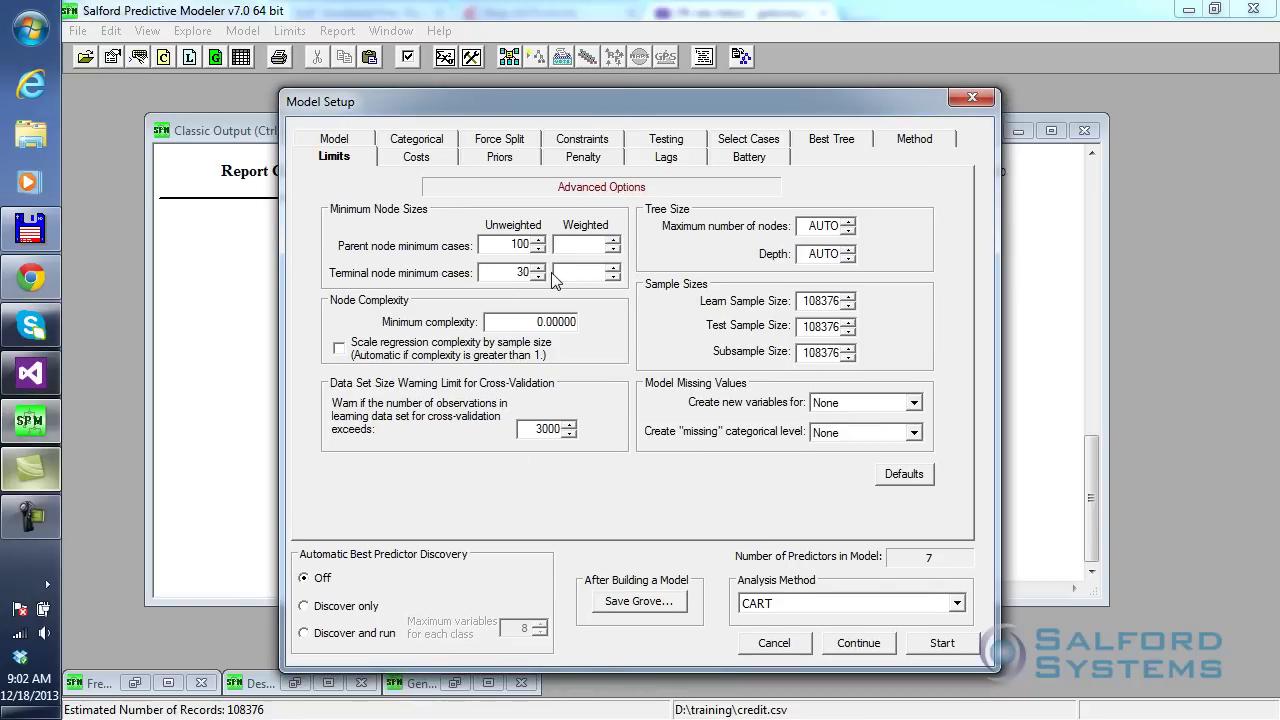
Step: Build the CART model and move the CART Navigator with its relative cost curve into view
click(945, 652)
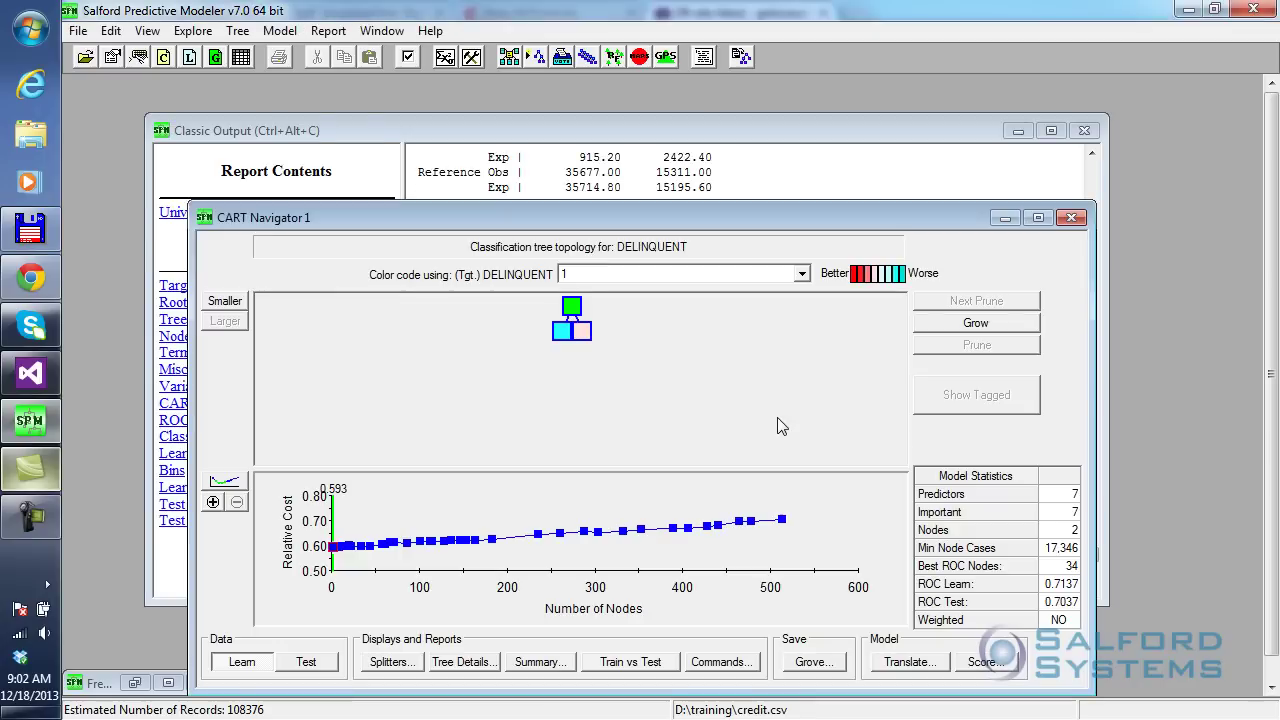
drag(654, 214, 669, 111)
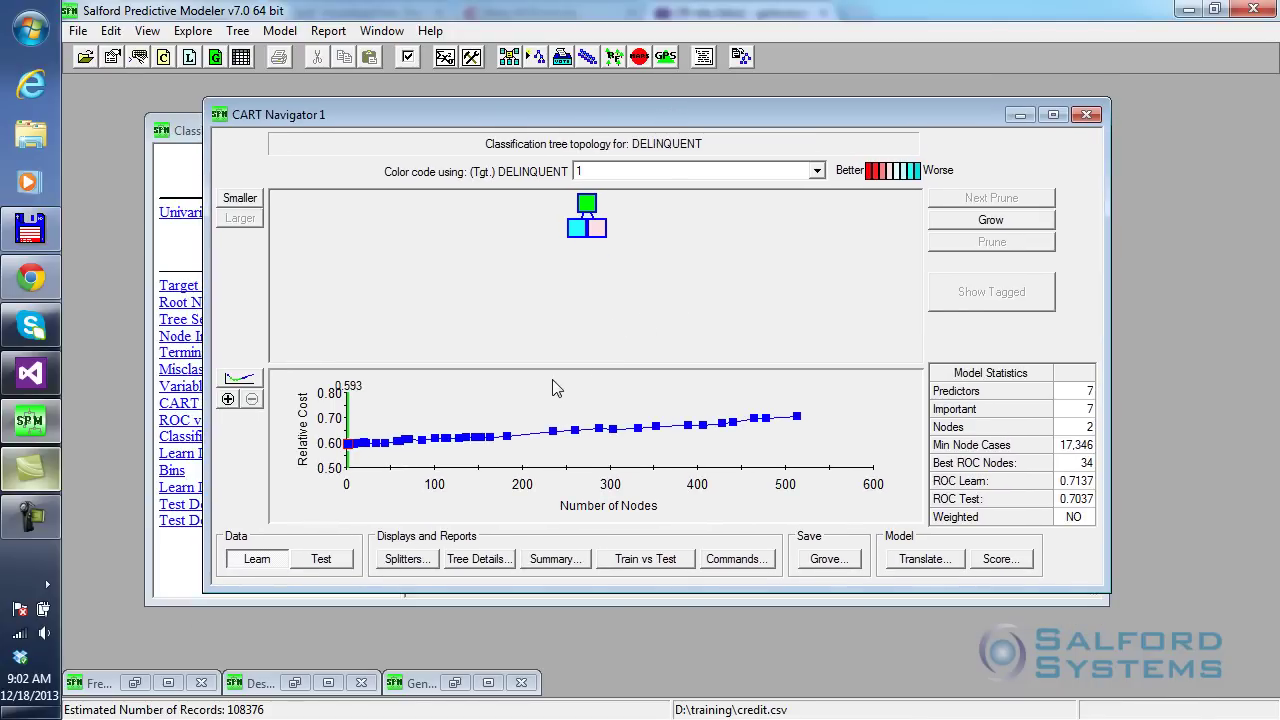
mouse_move(594, 208)
mouse_move(581, 233)
Step: Glance at the Splitters diagram, then display Tree Details showing the REV_UTILIZATION <= 0.39 split
click(406, 562)
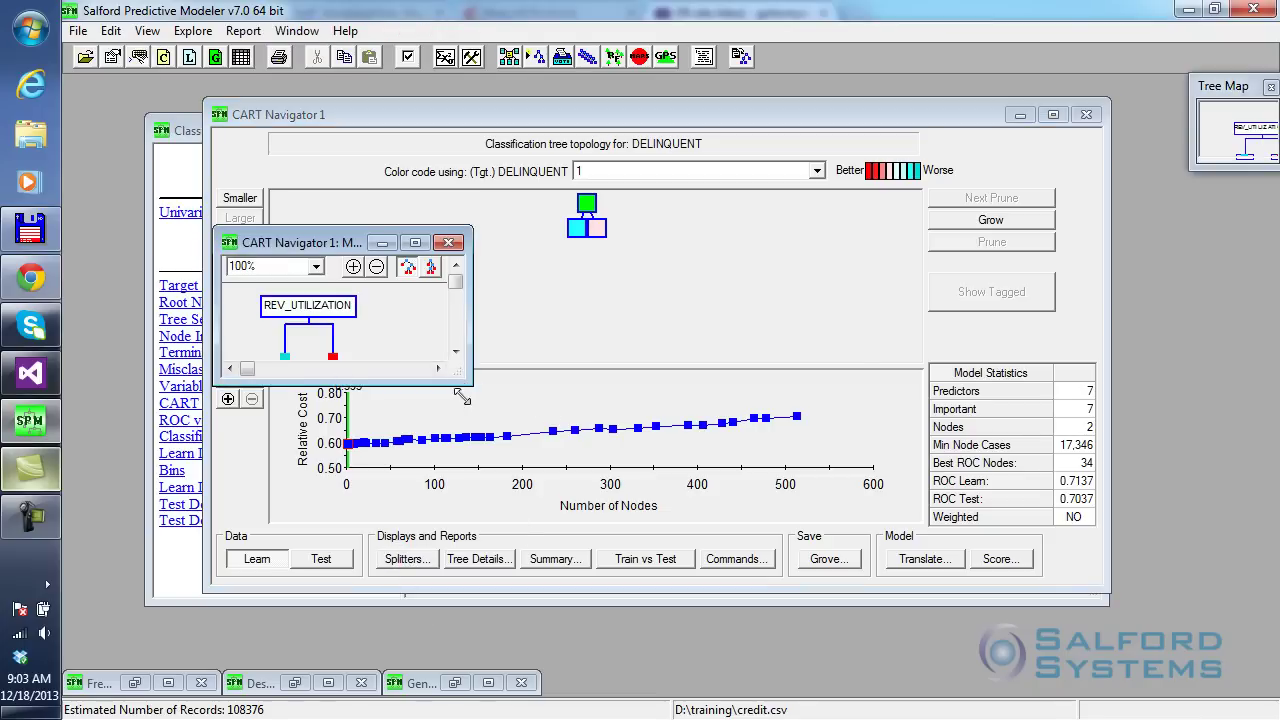
drag(462, 378, 462, 453)
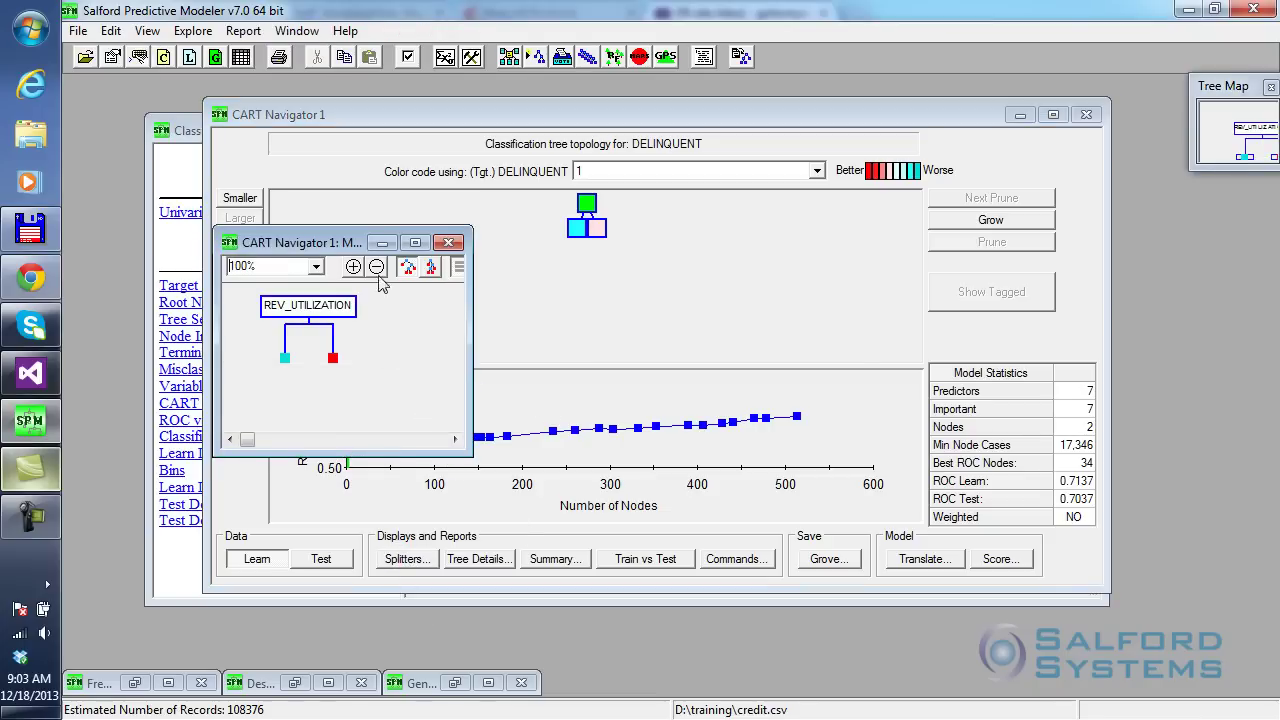
click(448, 242)
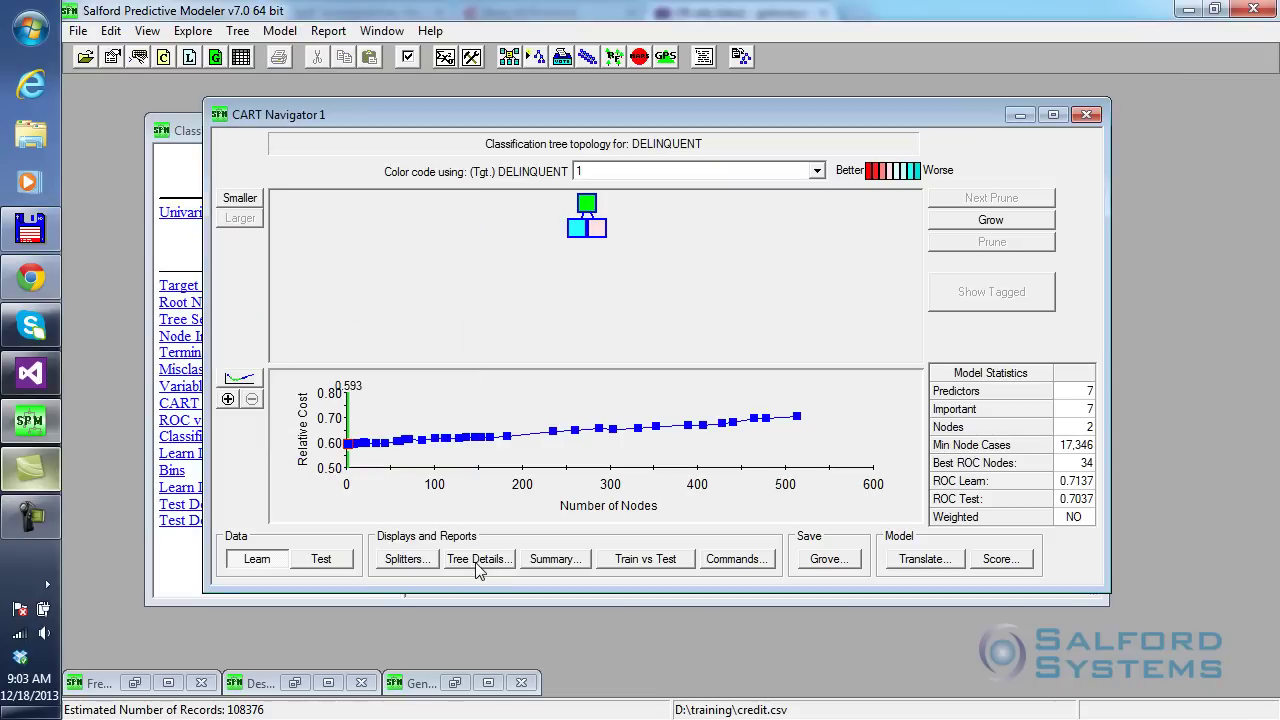
click(477, 558)
drag(466, 282, 392, 167)
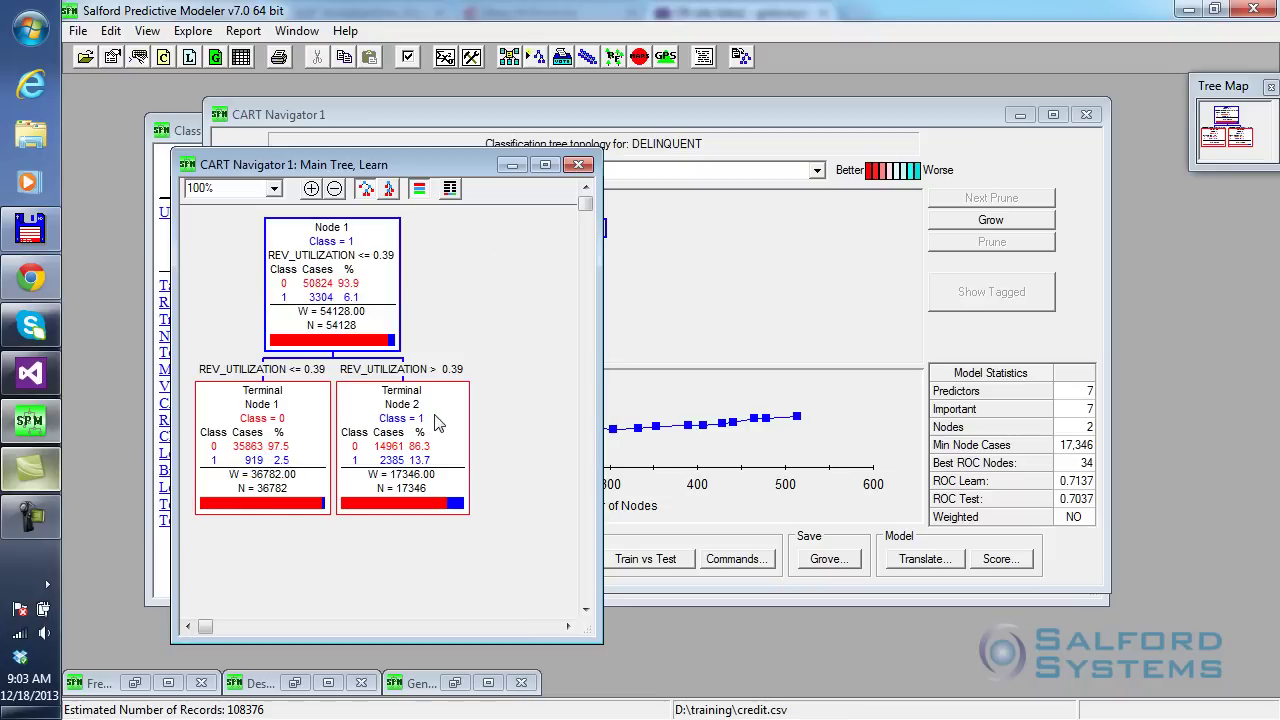
Step: Close the Main Tree window and drag the cost-curve marker to the 58-node tree
click(579, 166)
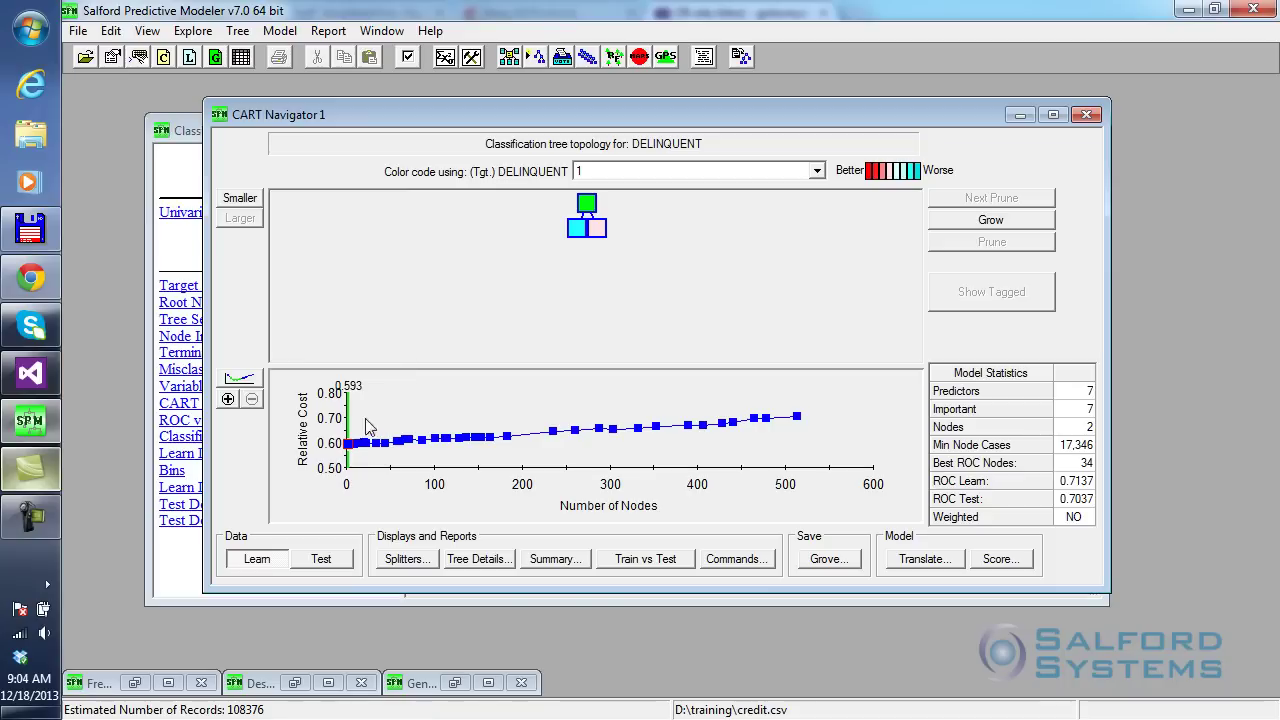
drag(358, 450, 435, 447)
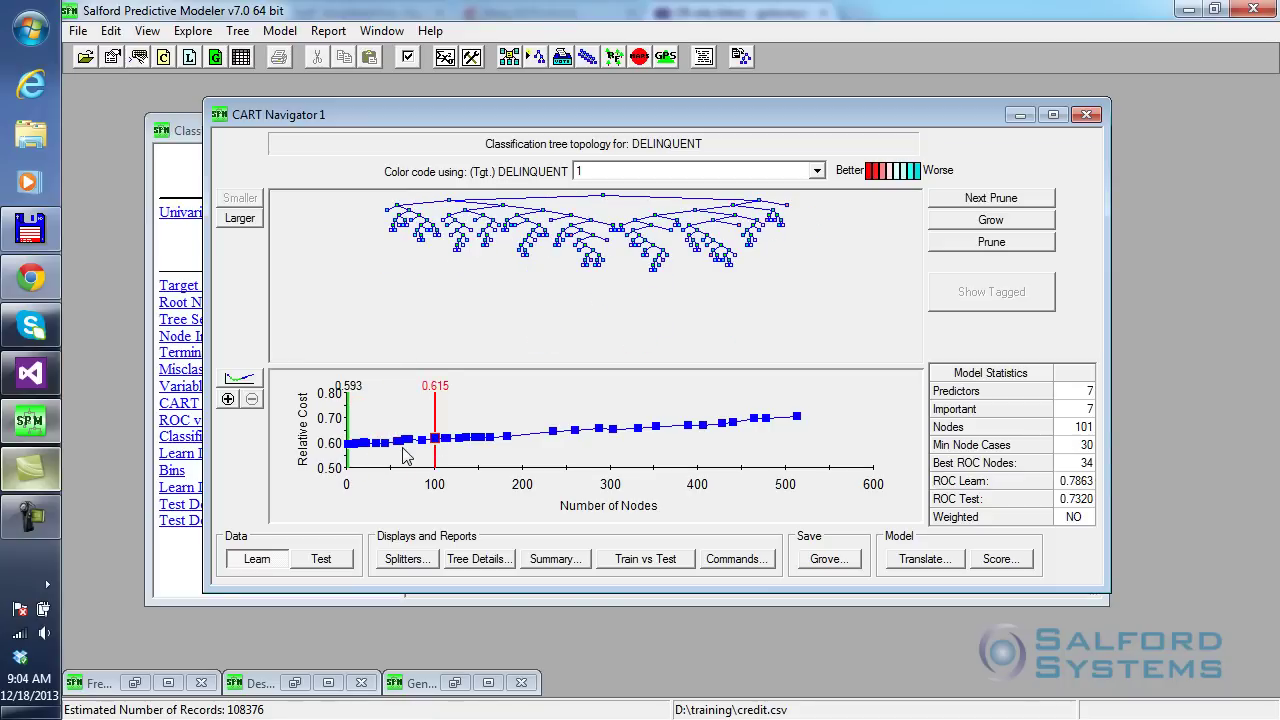
Step: Compare the 236, 67, 513, ~300, 137 and 58-node trees, ending on the 11-node tree
click(554, 434)
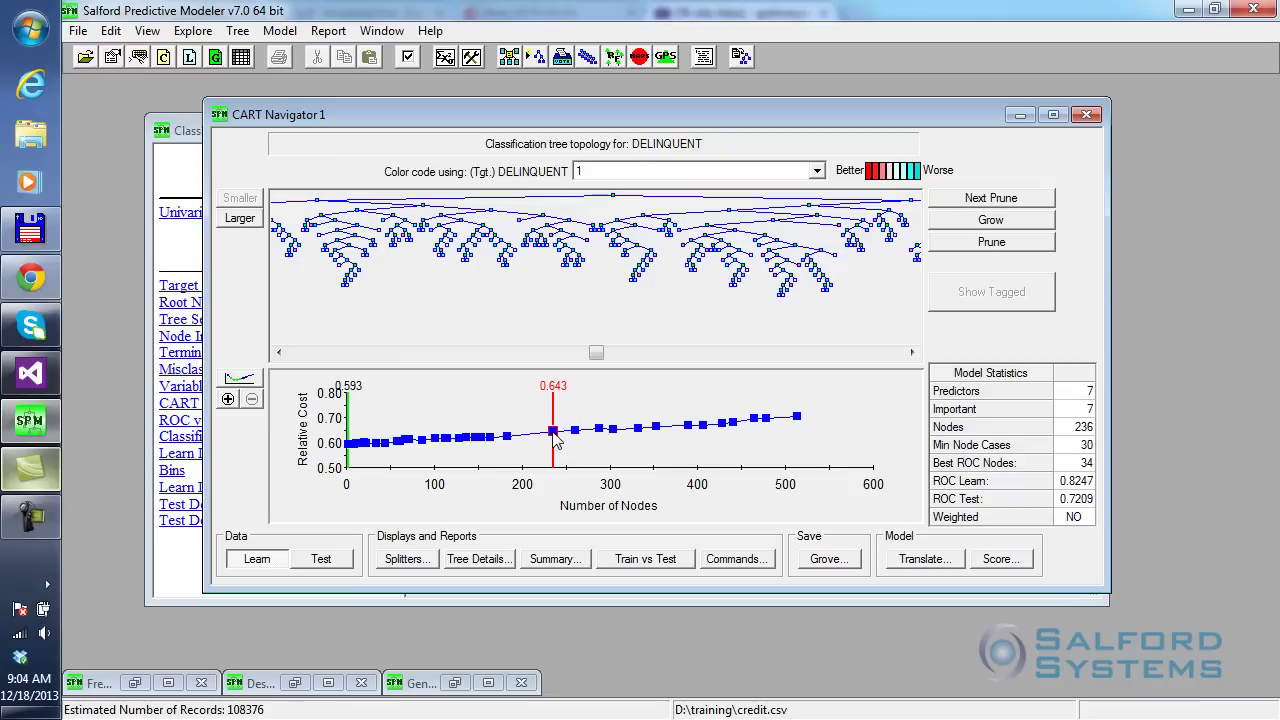
click(407, 440)
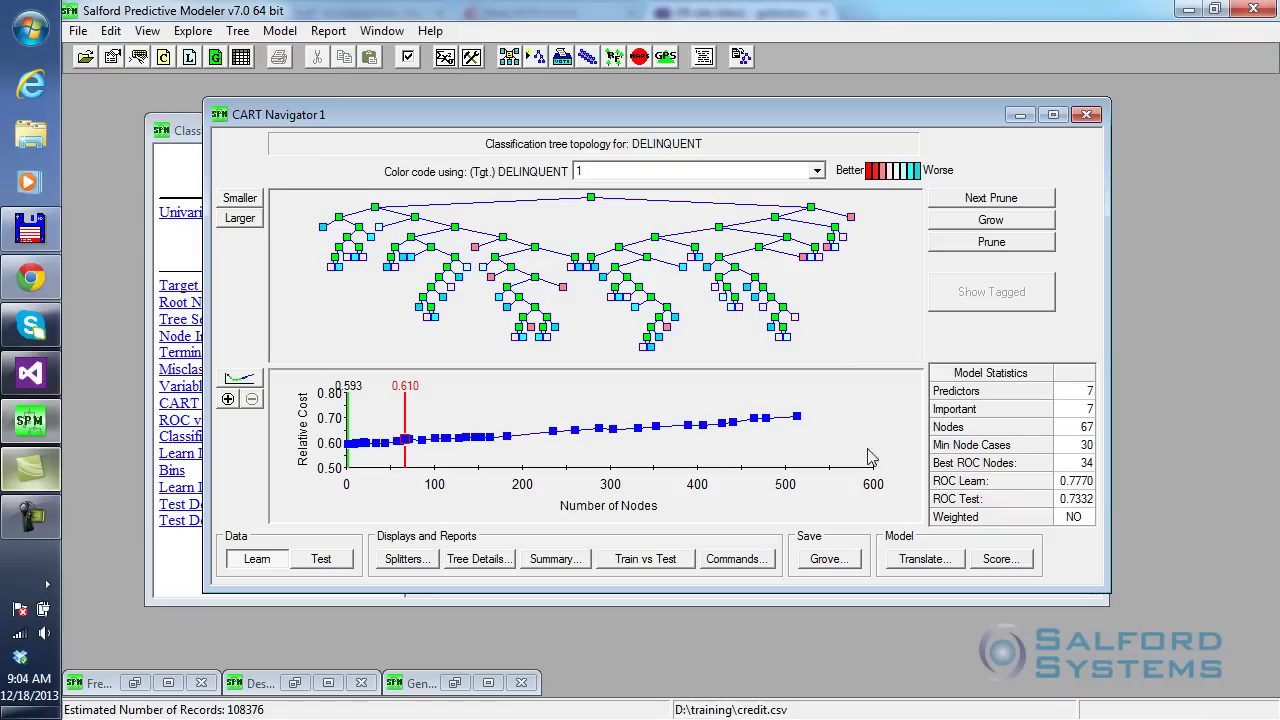
click(797, 416)
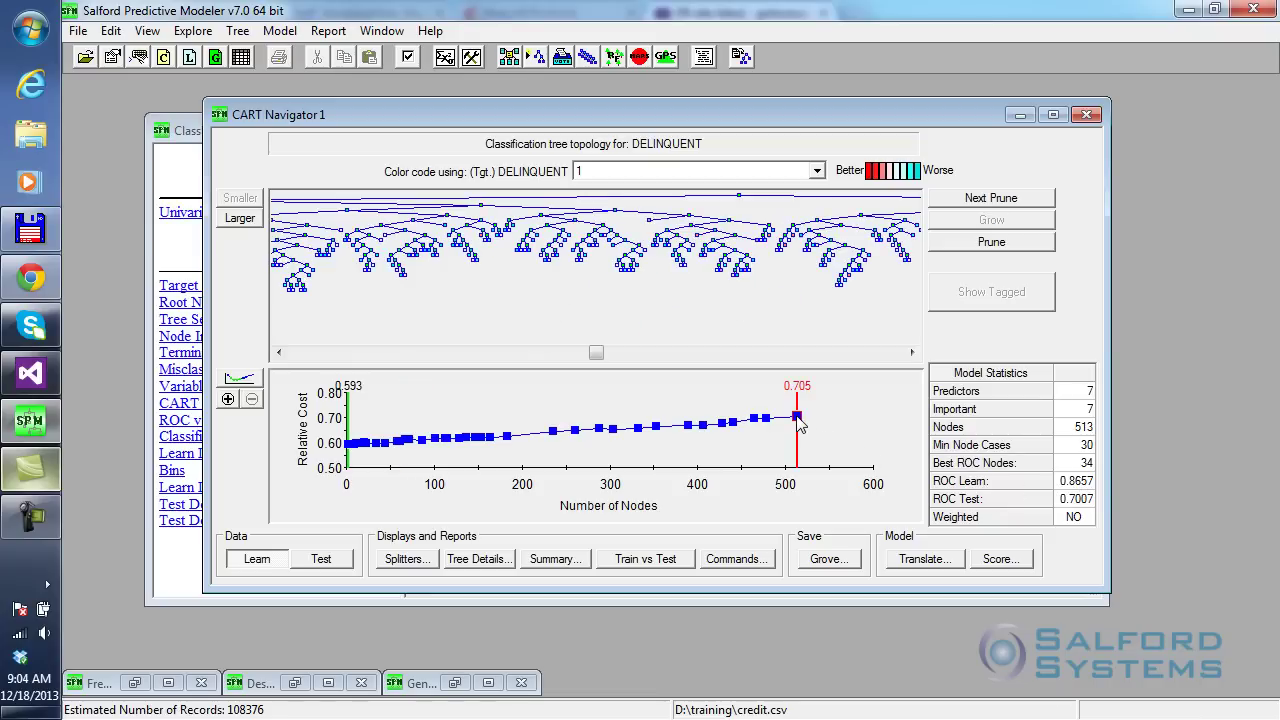
click(613, 430)
click(465, 440)
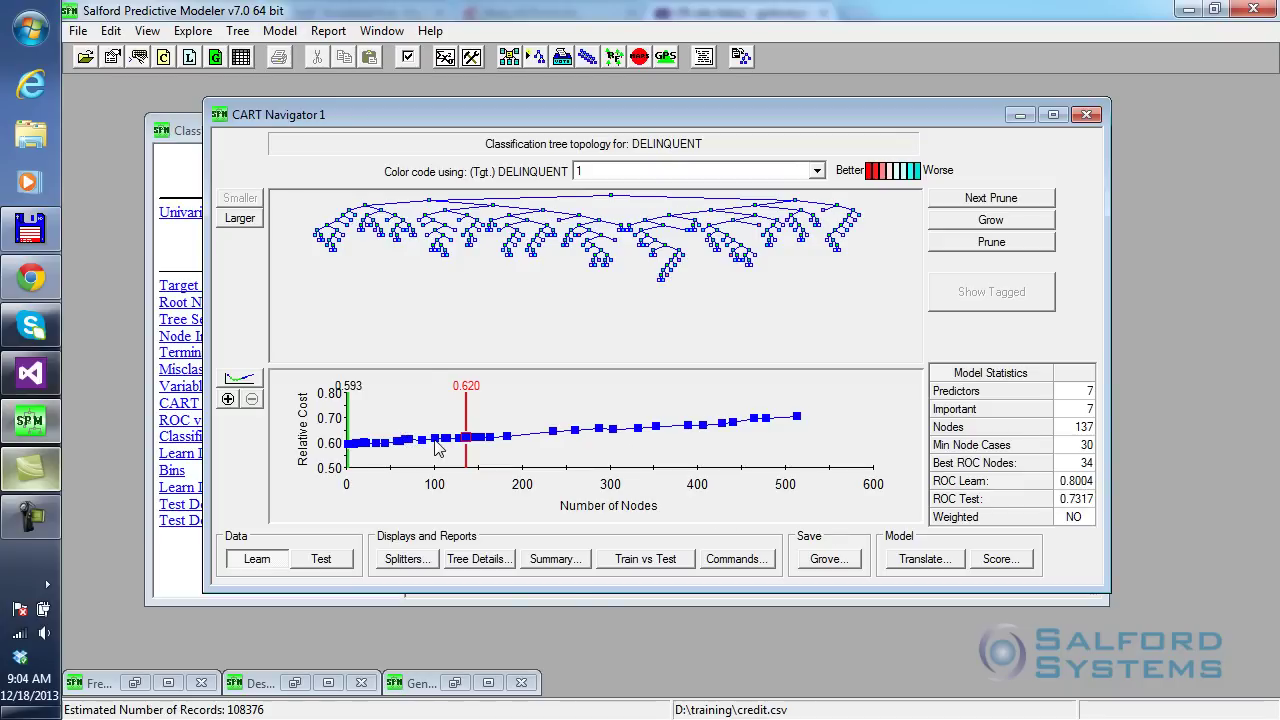
click(399, 449)
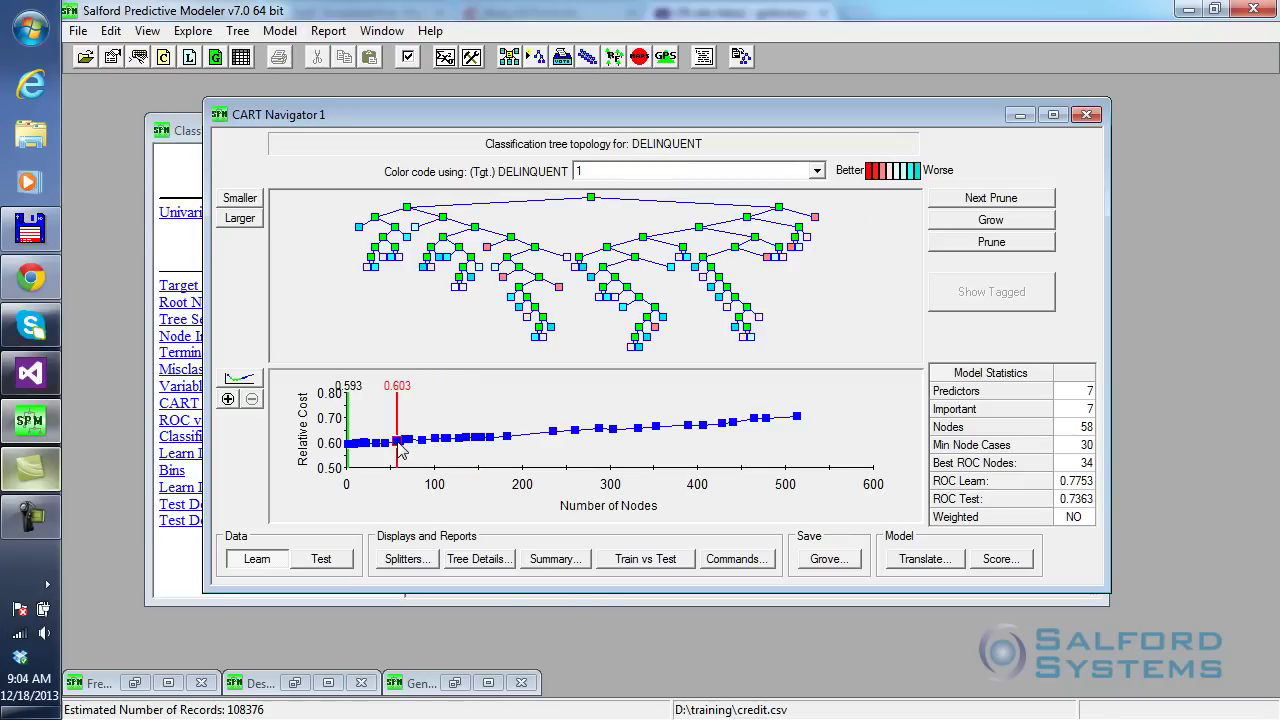
click(356, 445)
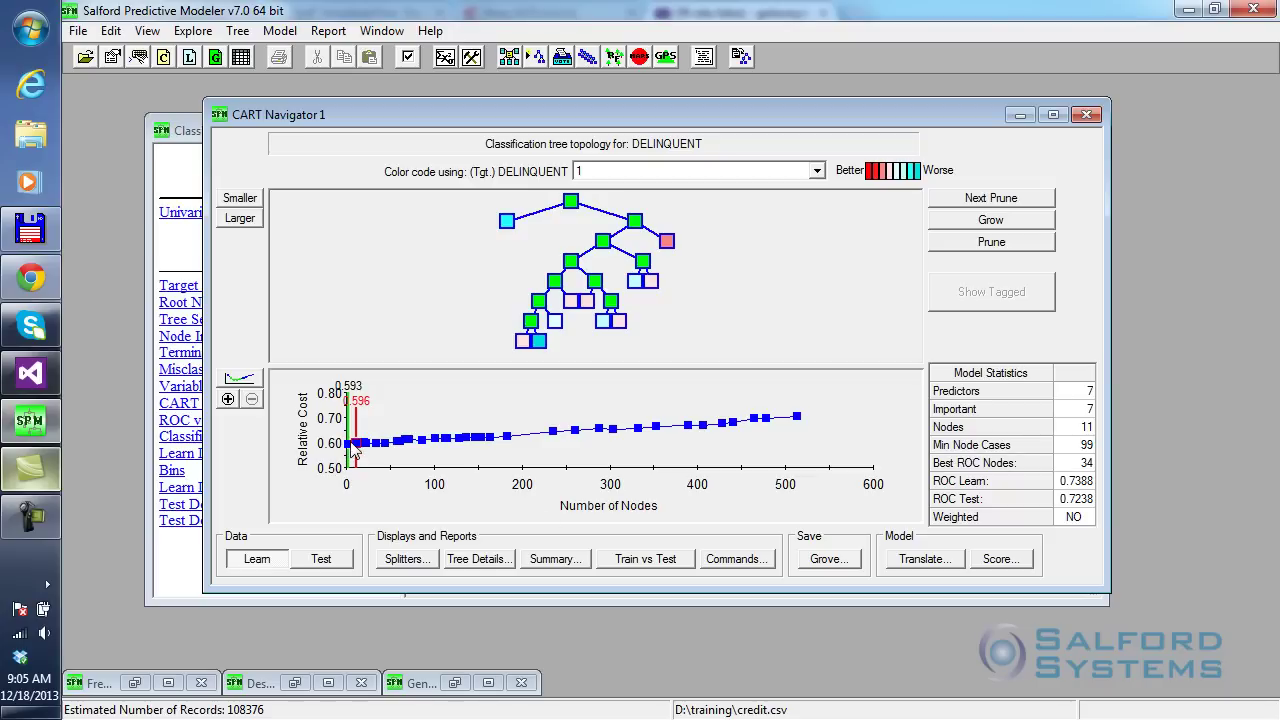
Step: Step from the root split along the cost curve with arrow keys to the 20-node tree (relative cost 0.599)
click(349, 450)
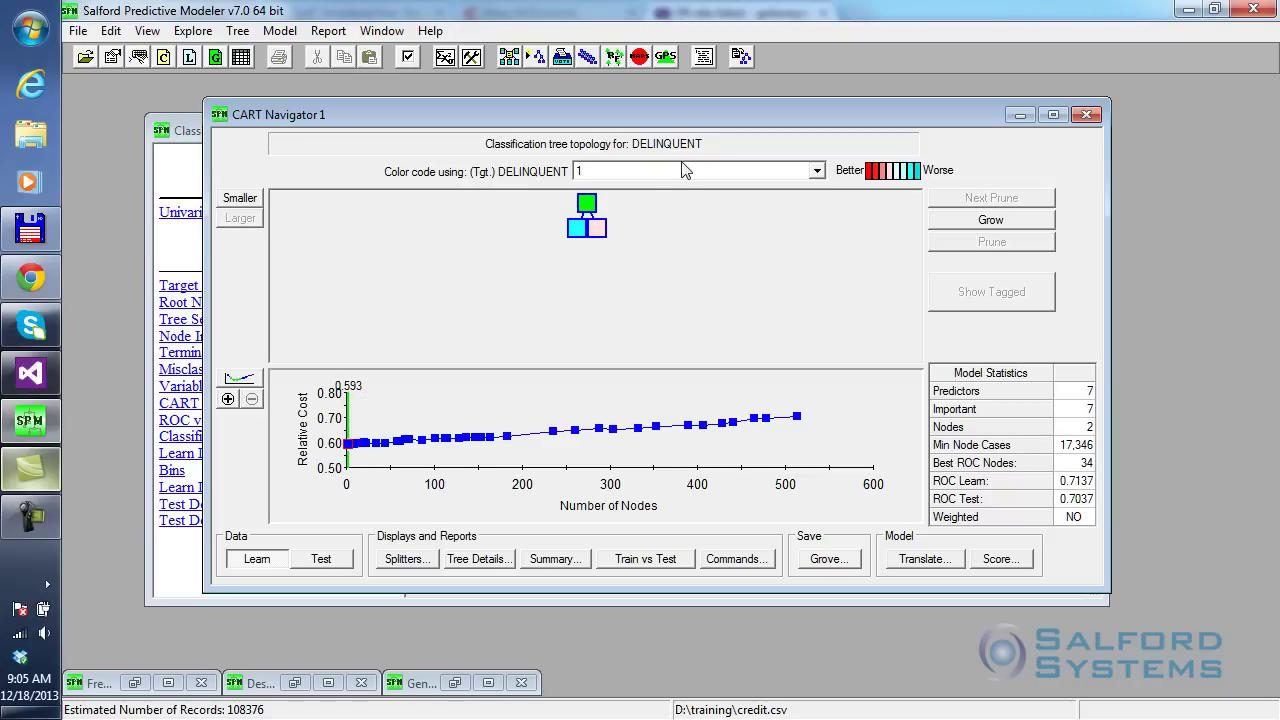
key(Right)
key(Right)
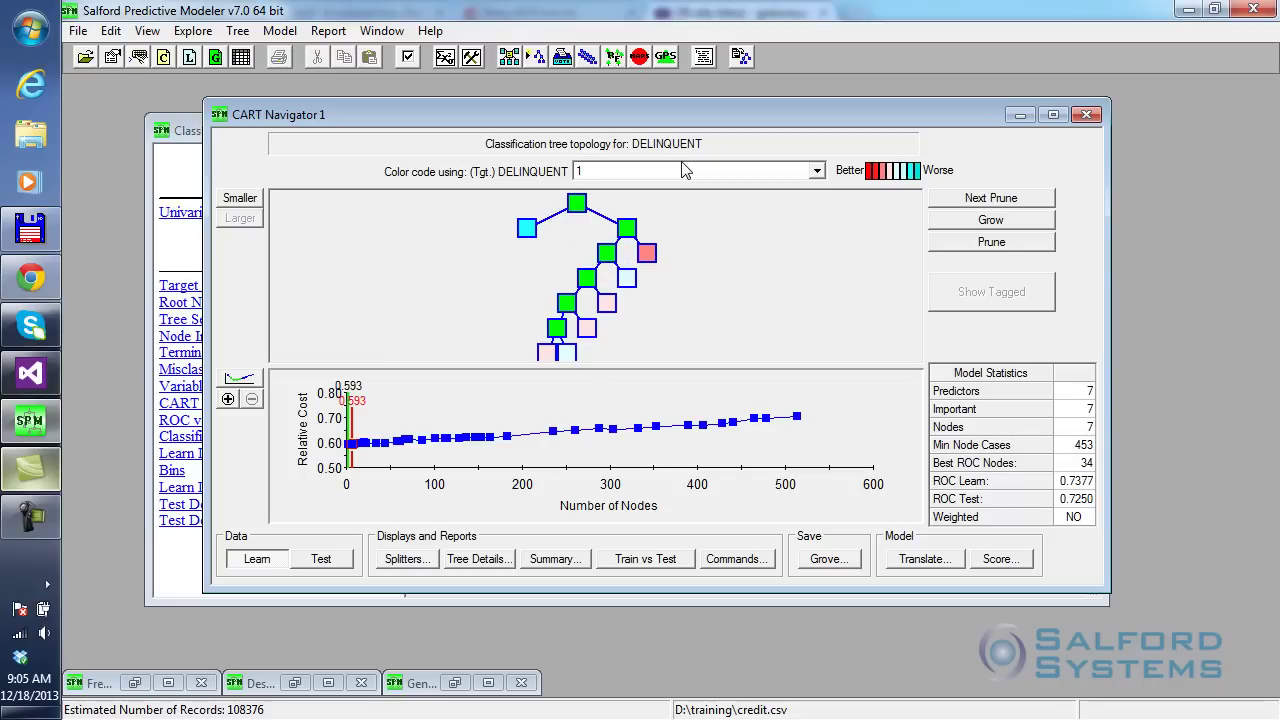
key(Right)
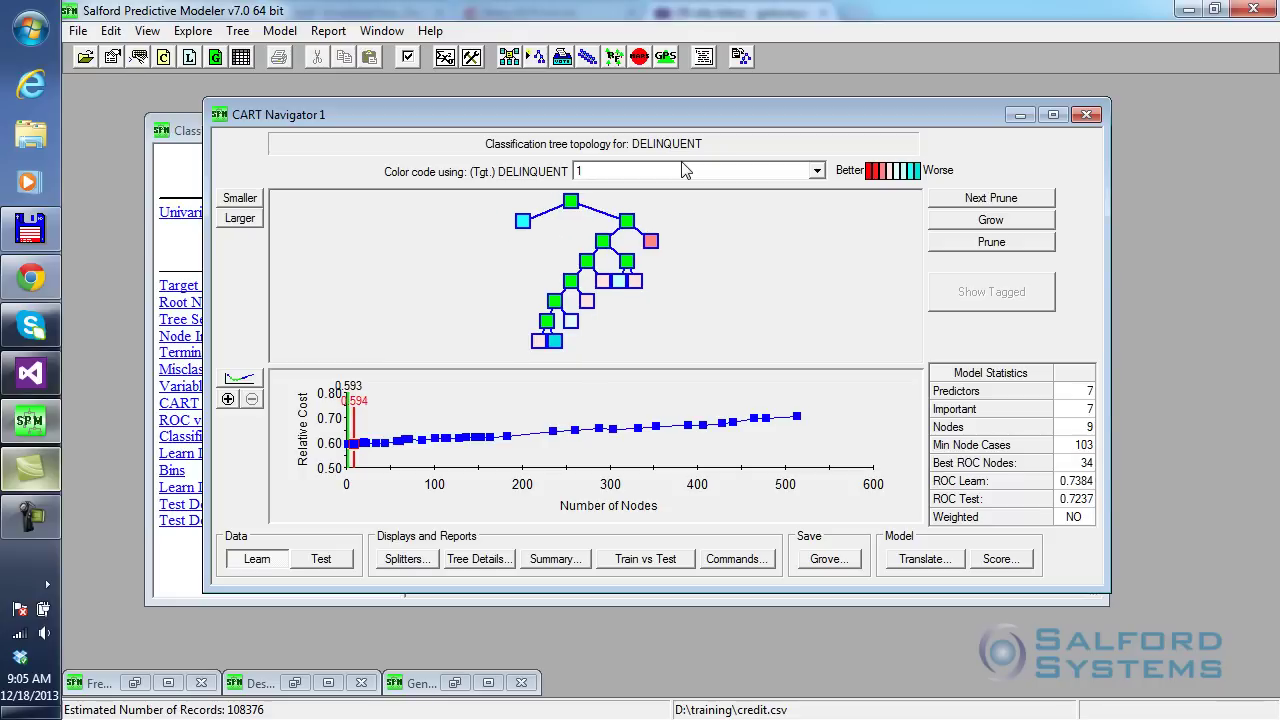
key(Right)
key(Right)
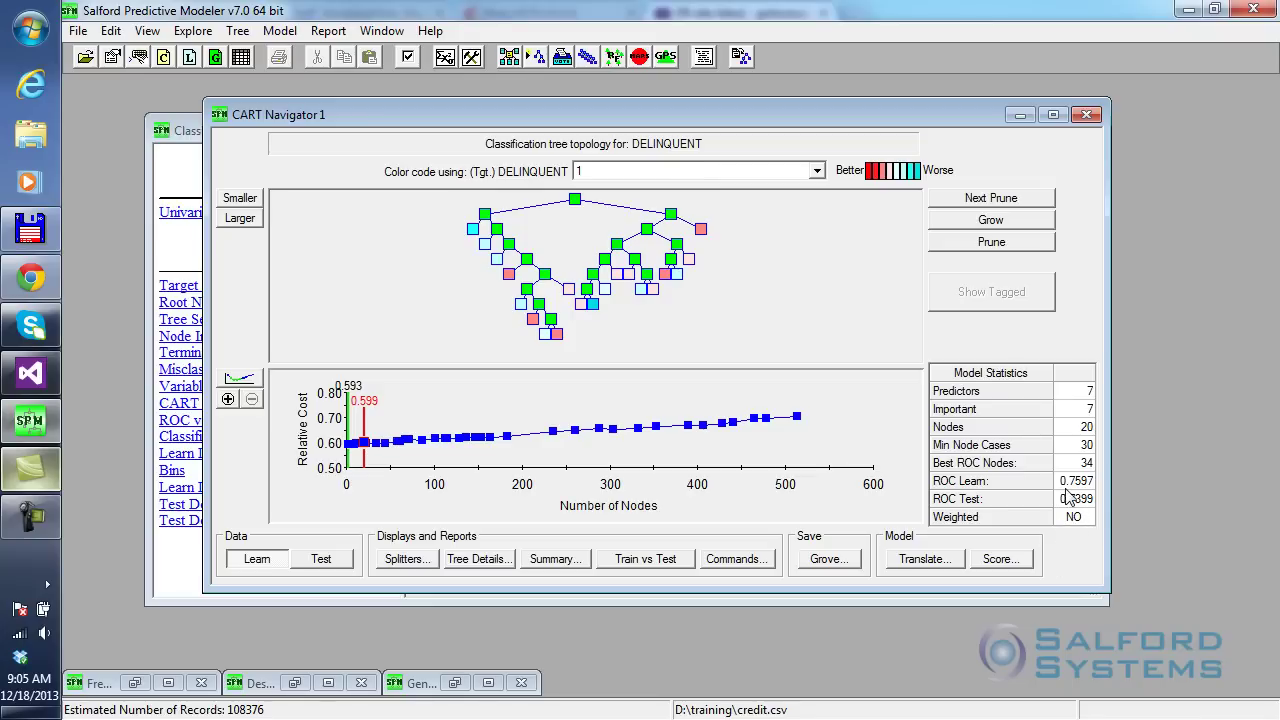
key(Right)
key(Right)
key(Left)
key(Left)
key(Left)
key(Left)
key(Left)
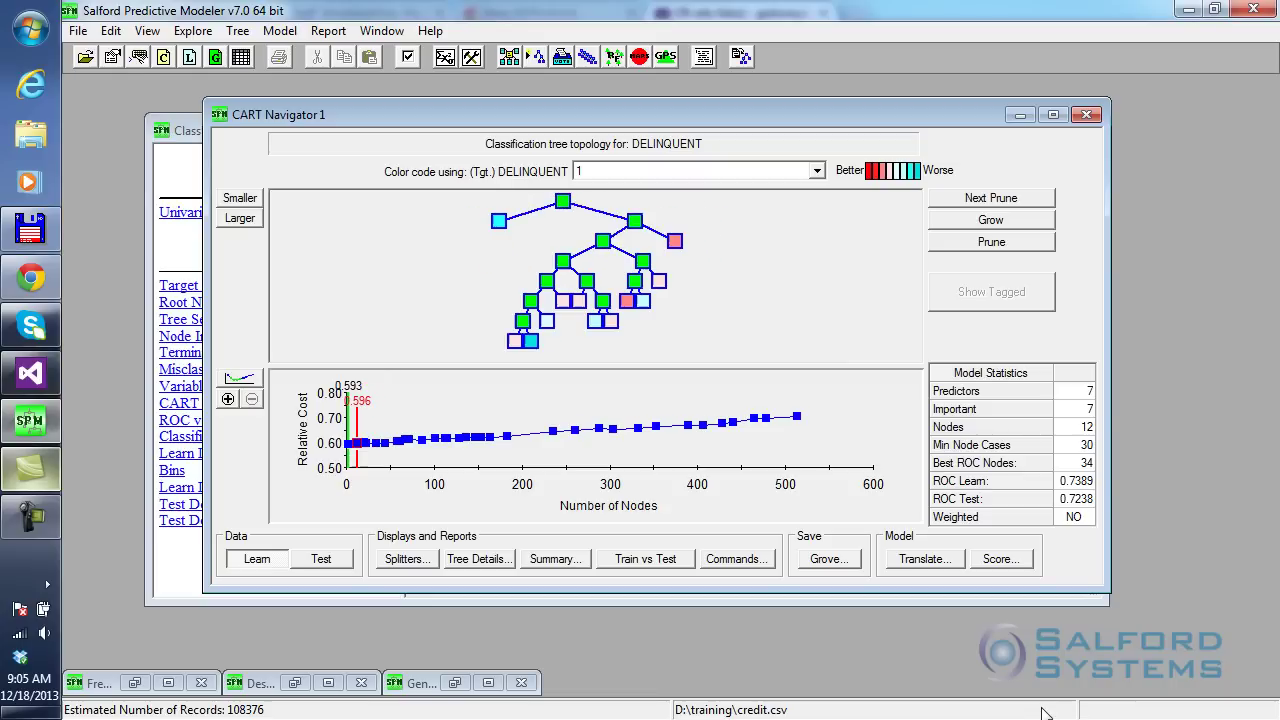
key(Right)
key(Right)
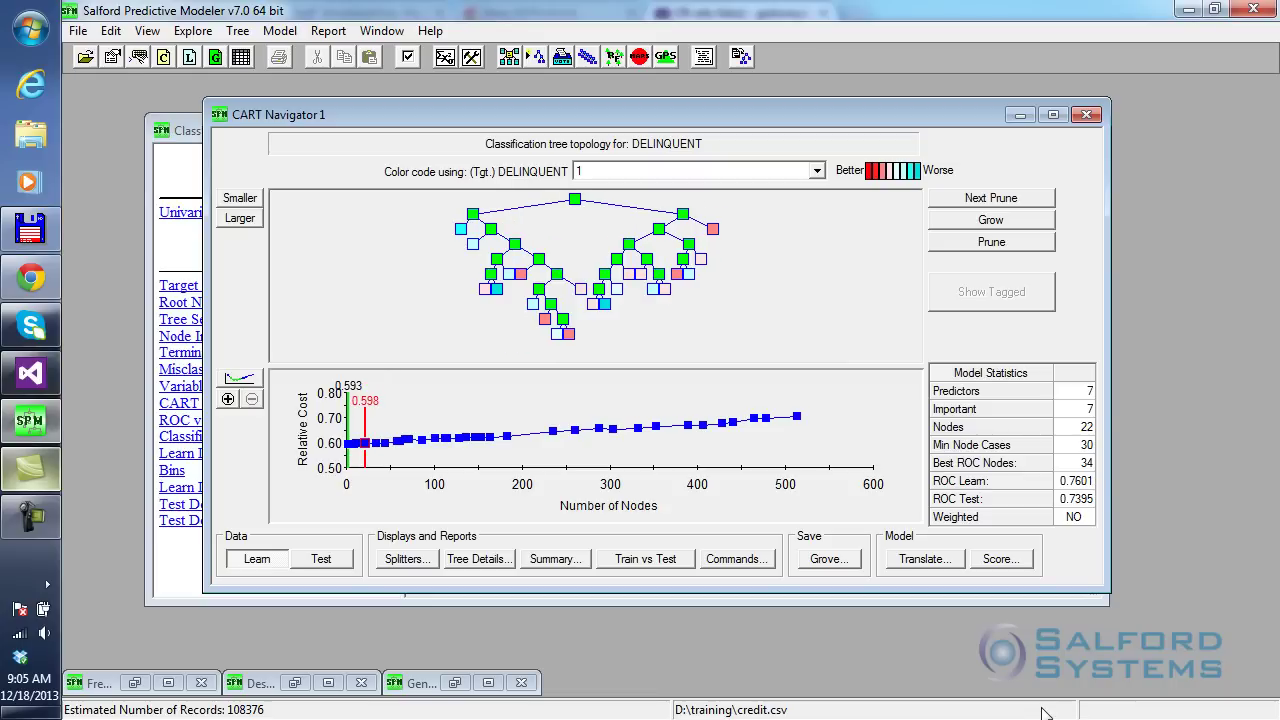
key(Left)
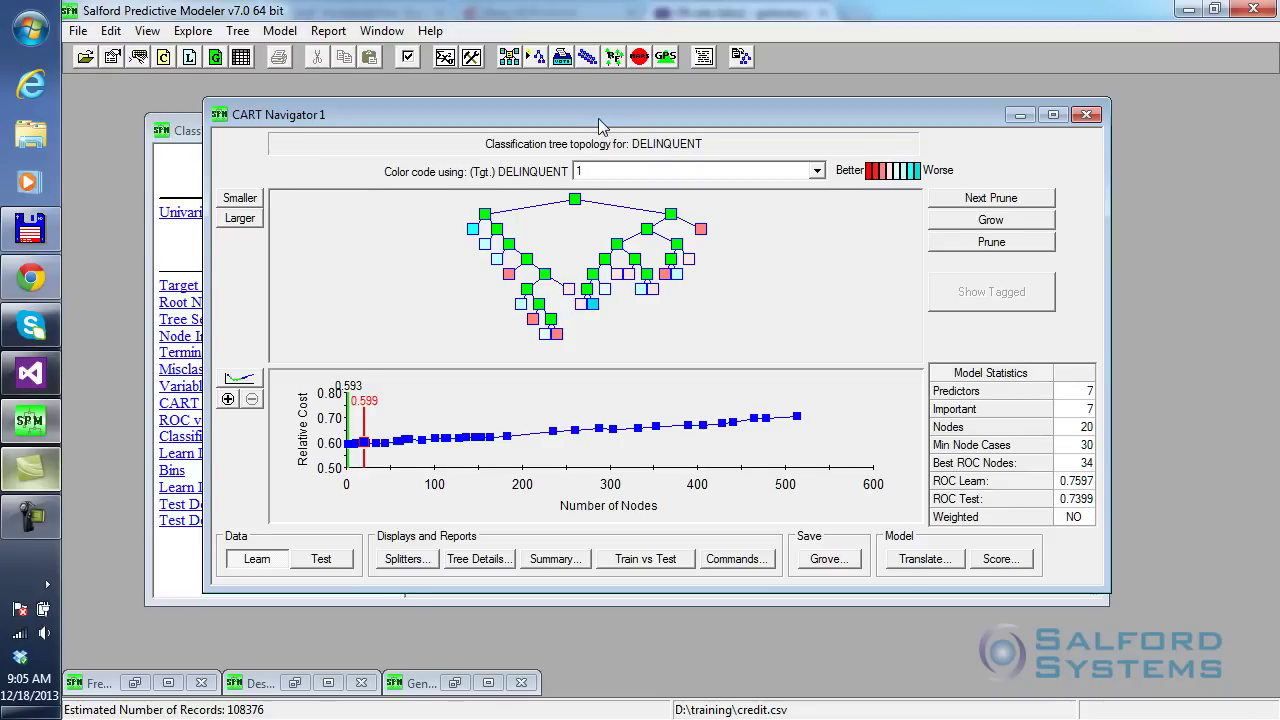
drag(598, 118, 636, 114)
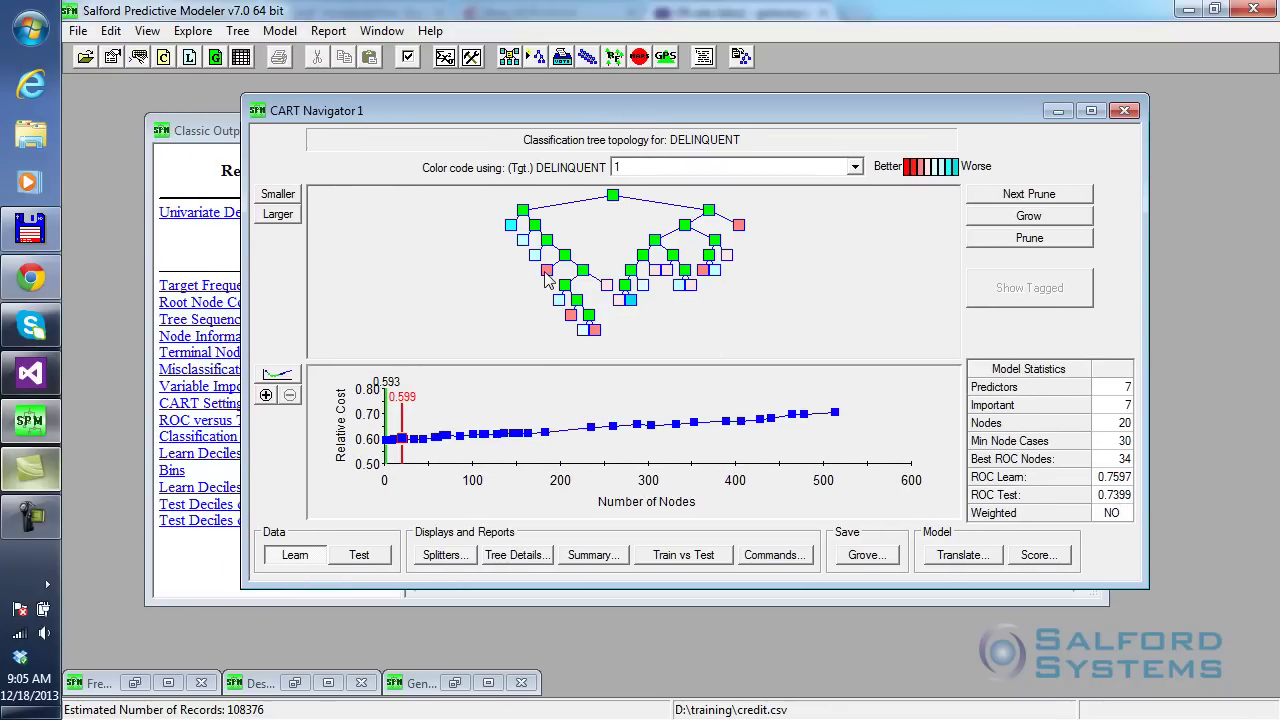
mouse_move(546, 280)
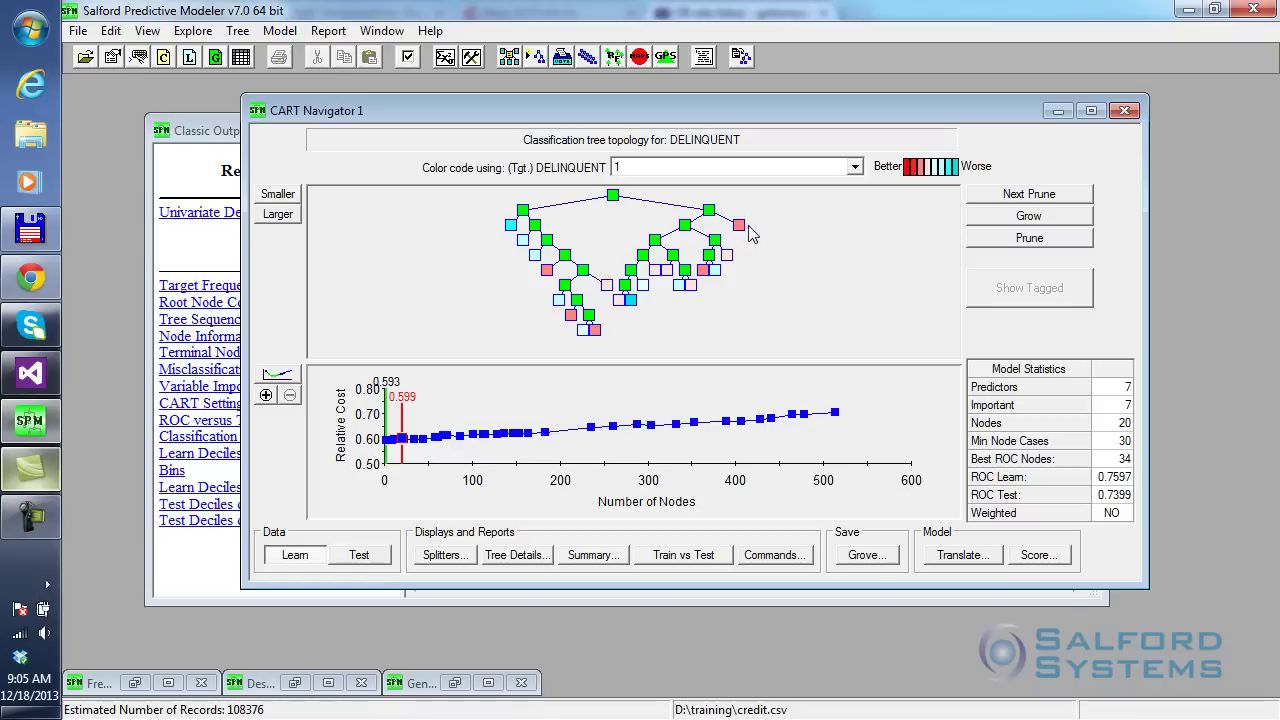
mouse_move(740, 230)
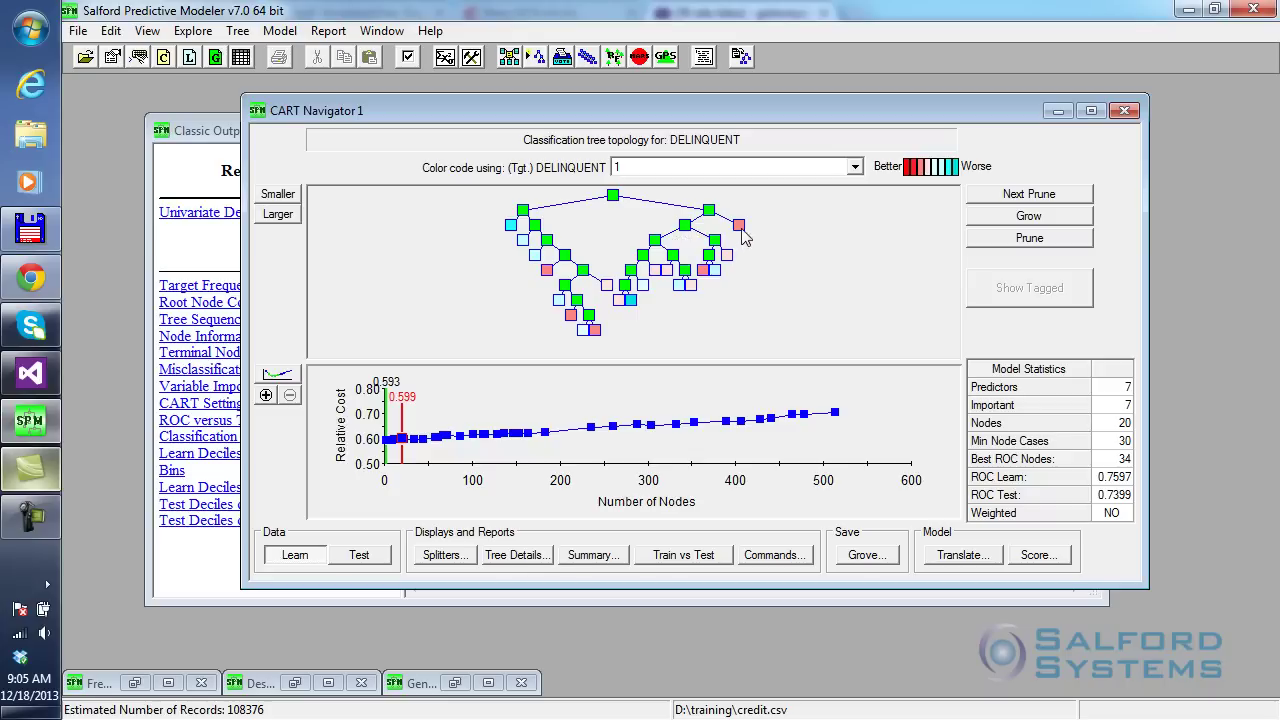
mouse_move(615, 198)
click(743, 230)
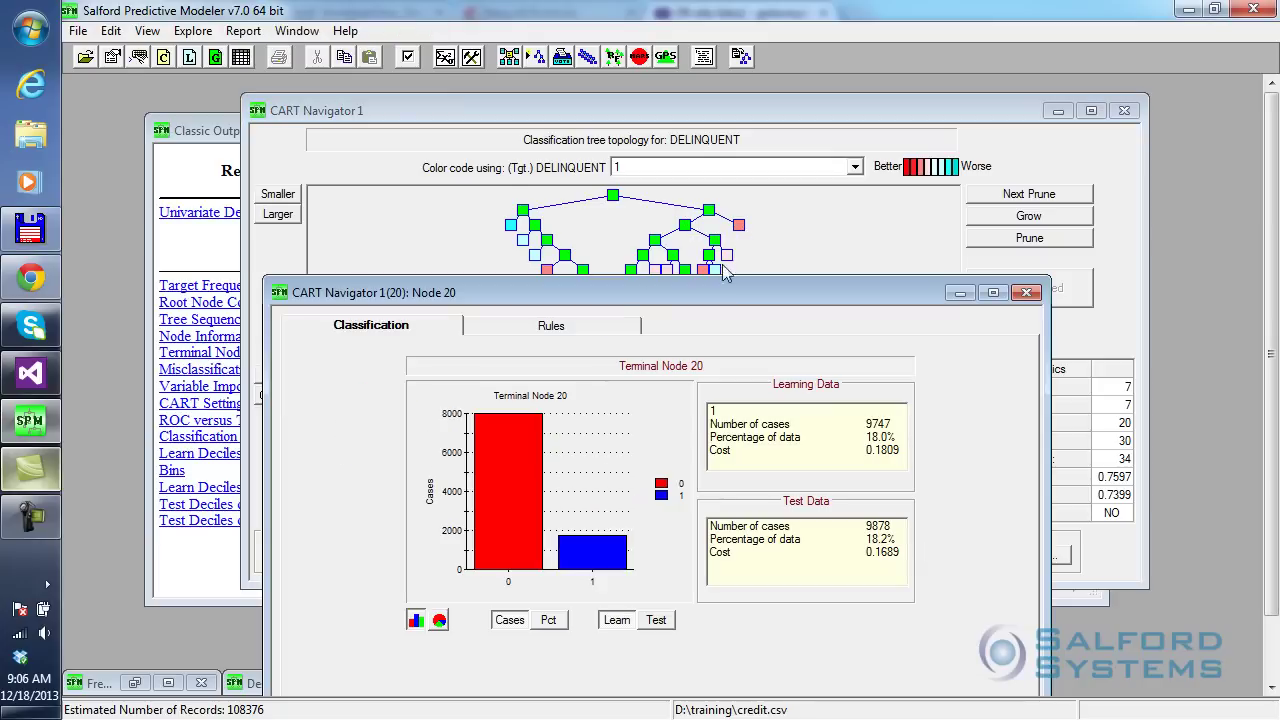
click(560, 328)
drag(566, 292, 428, 206)
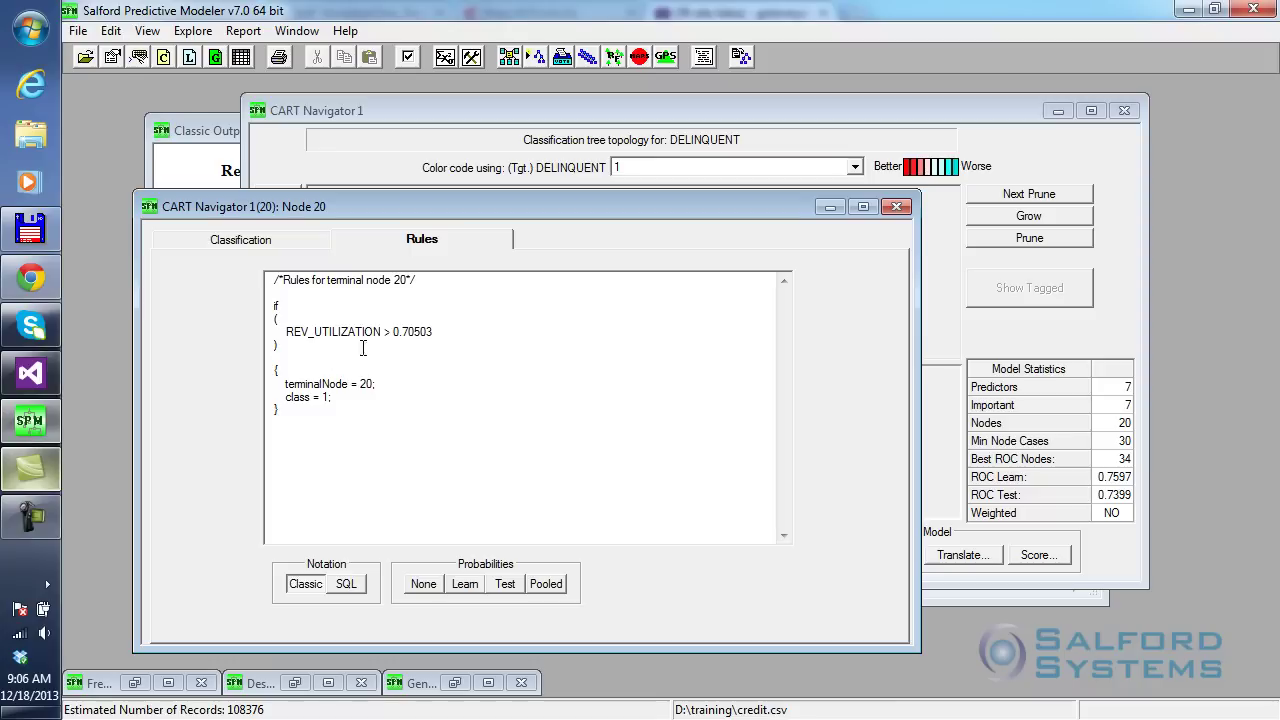
click(896, 210)
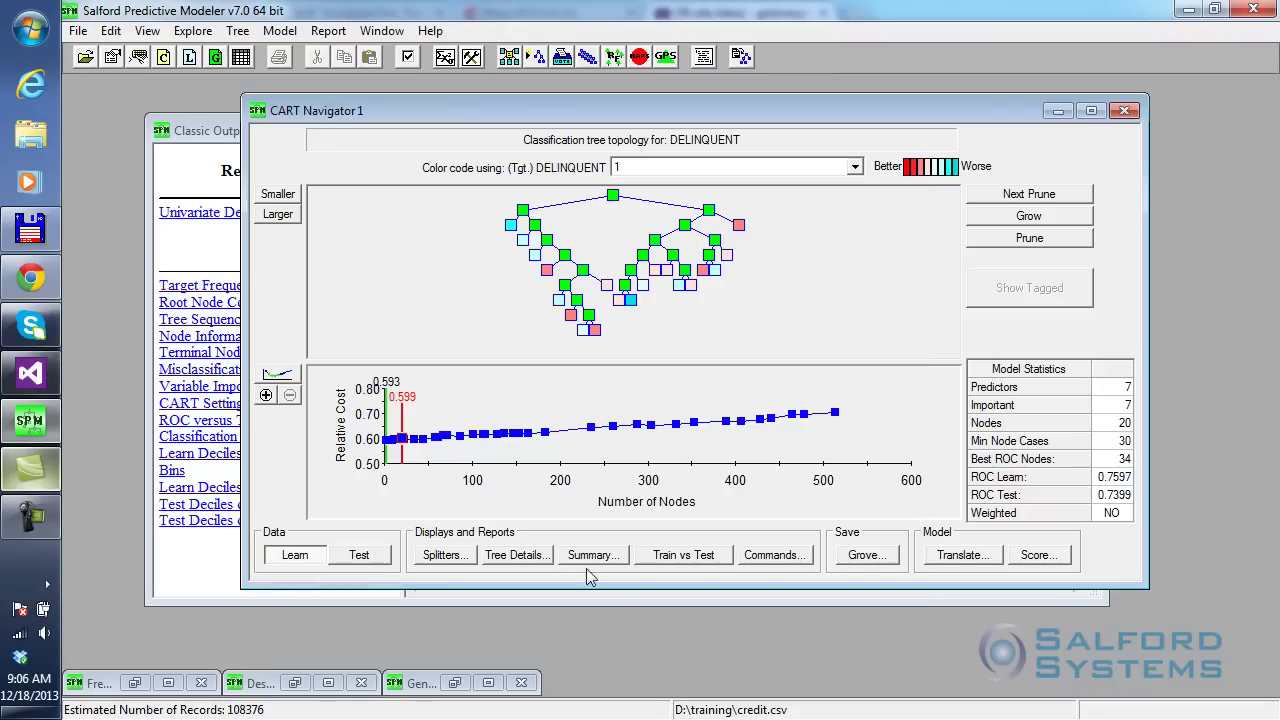
mouse_move(636, 306)
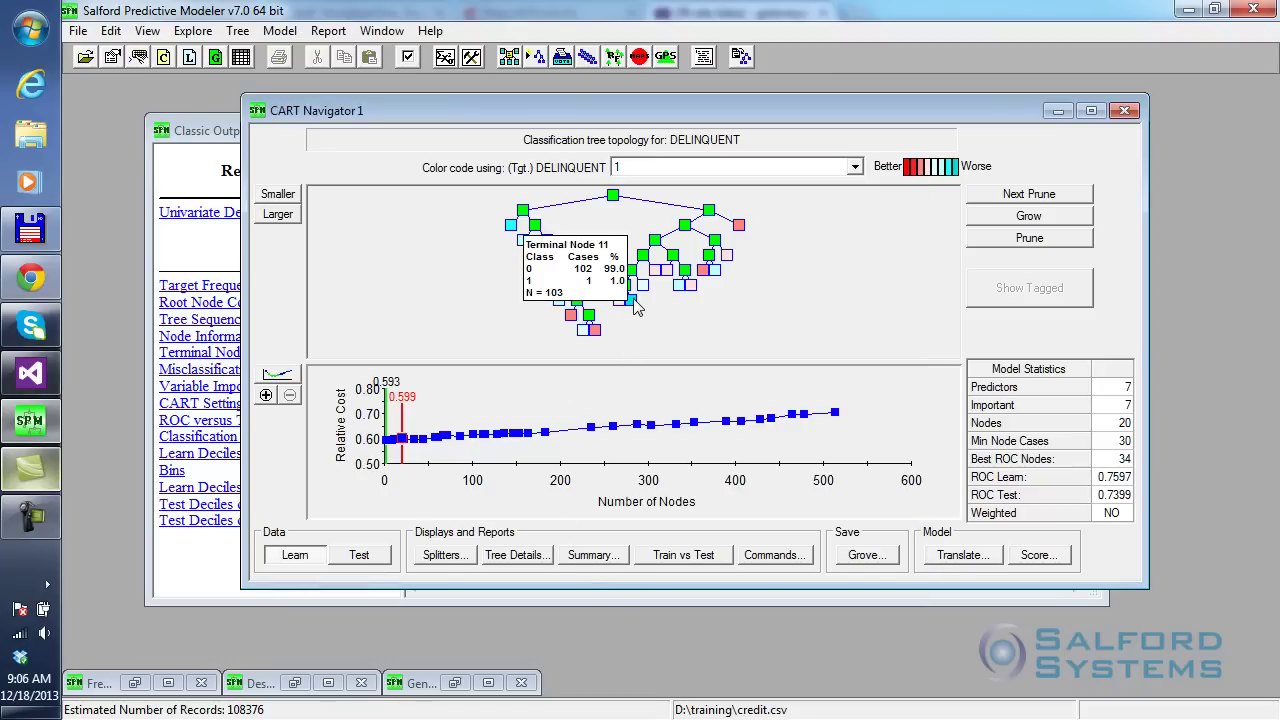
mouse_move(680, 289)
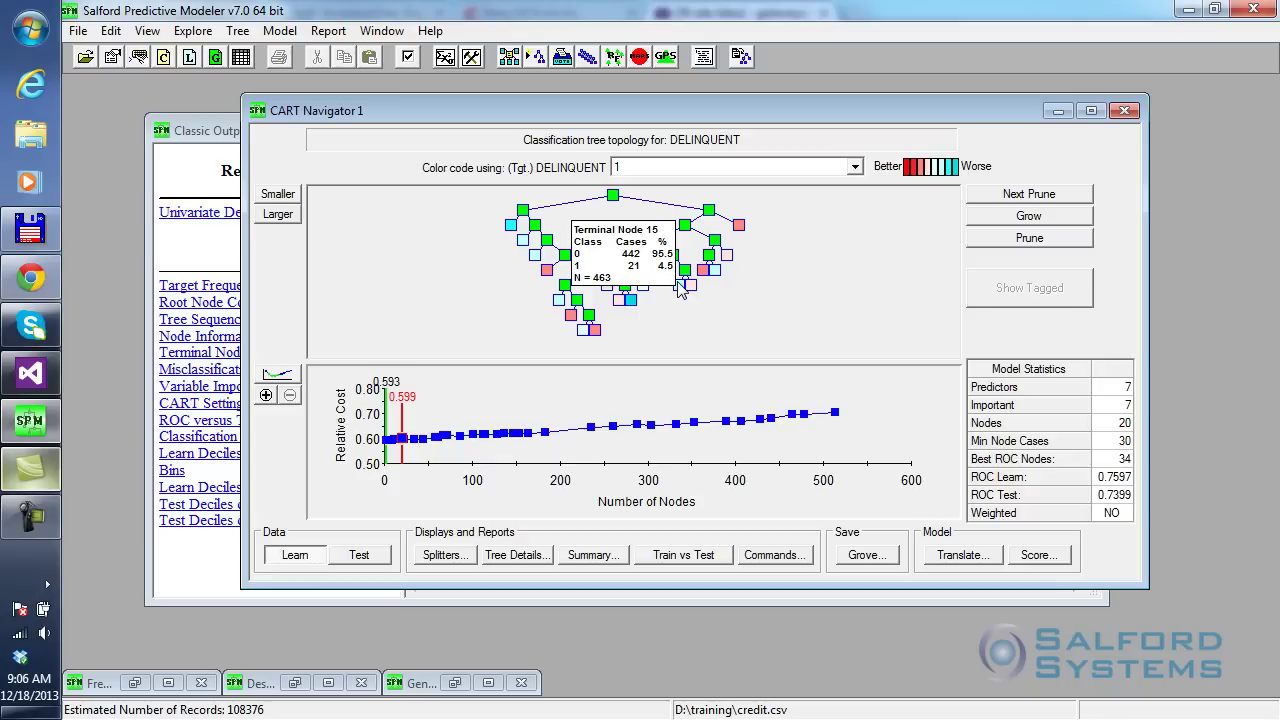
mouse_move(721, 278)
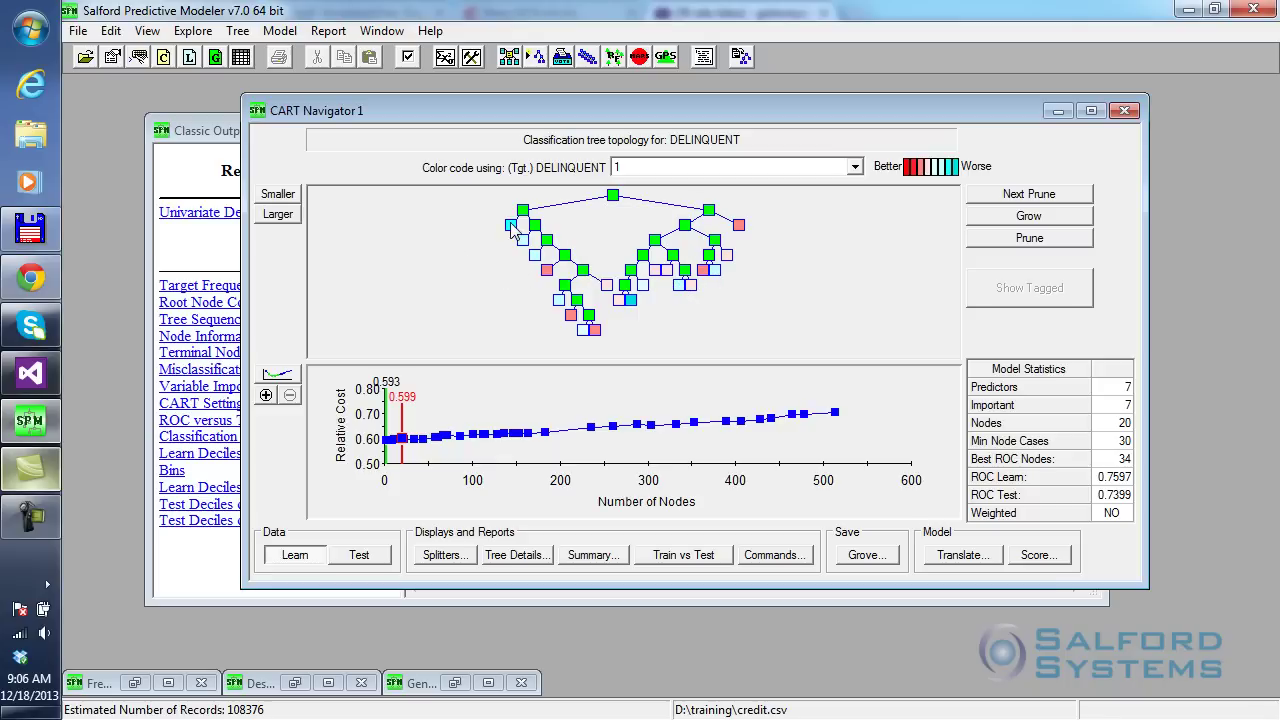
mouse_move(511, 224)
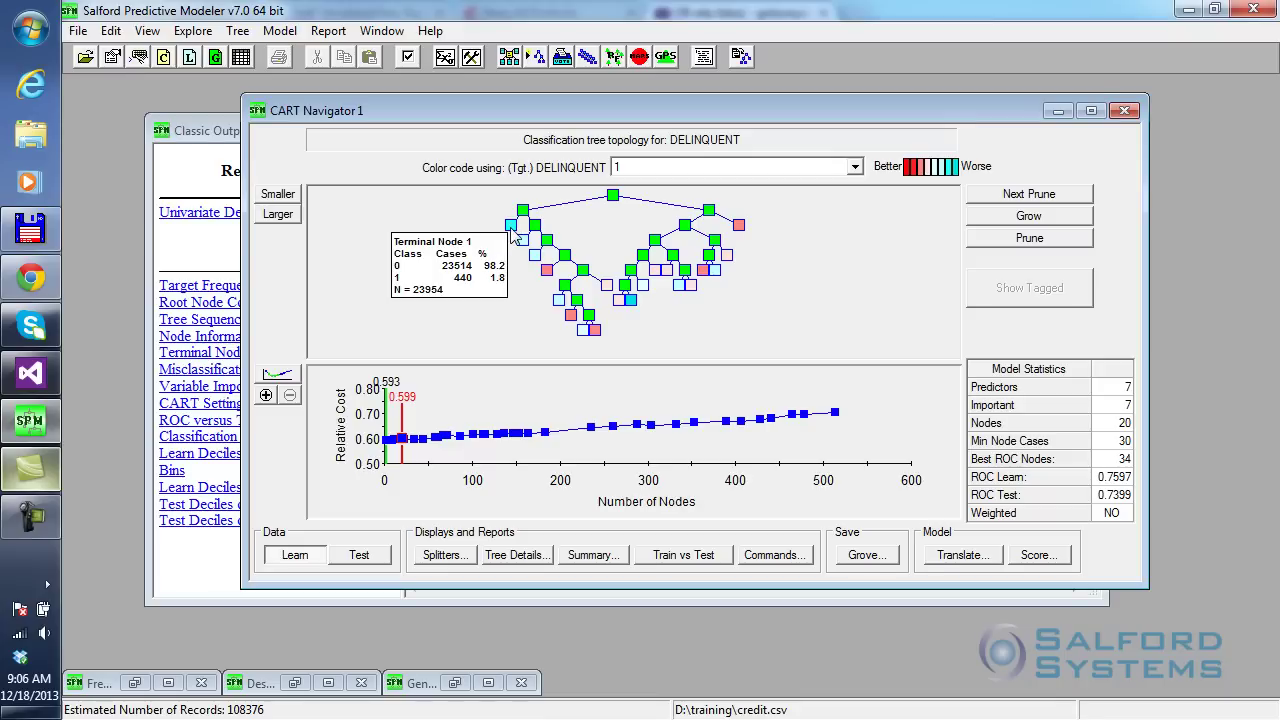
click(511, 228)
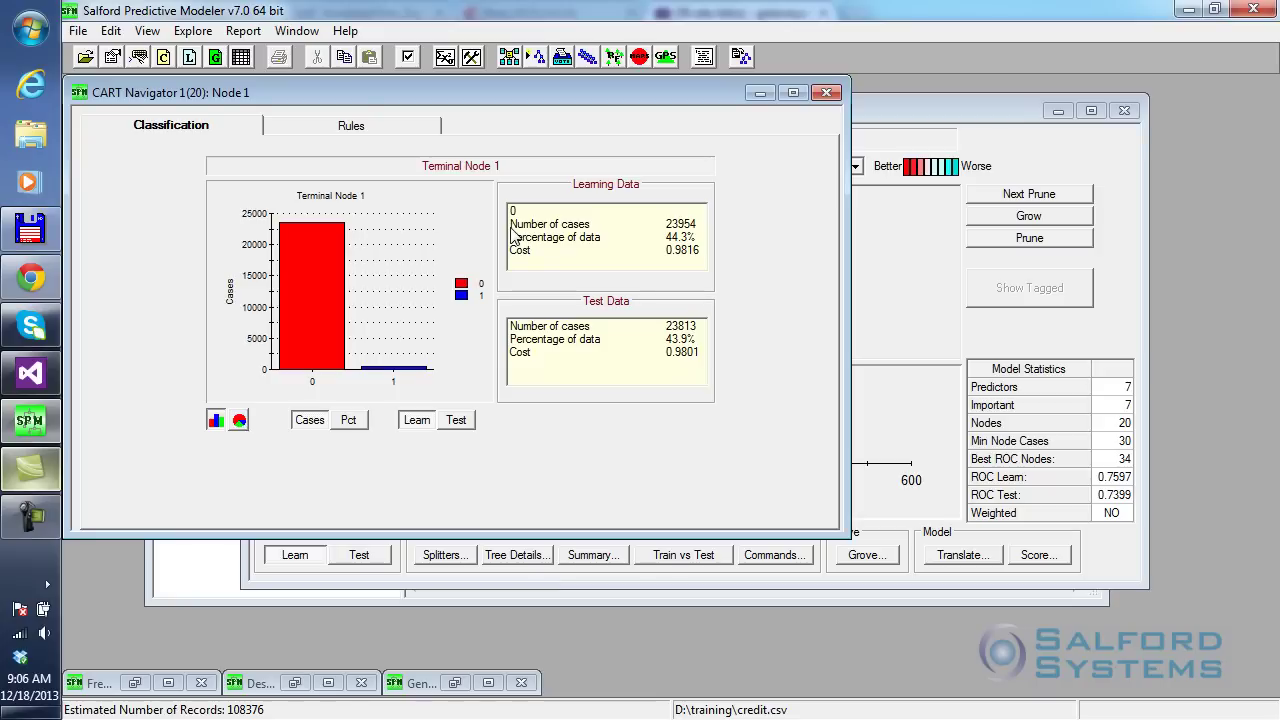
click(372, 126)
drag(378, 92, 516, 164)
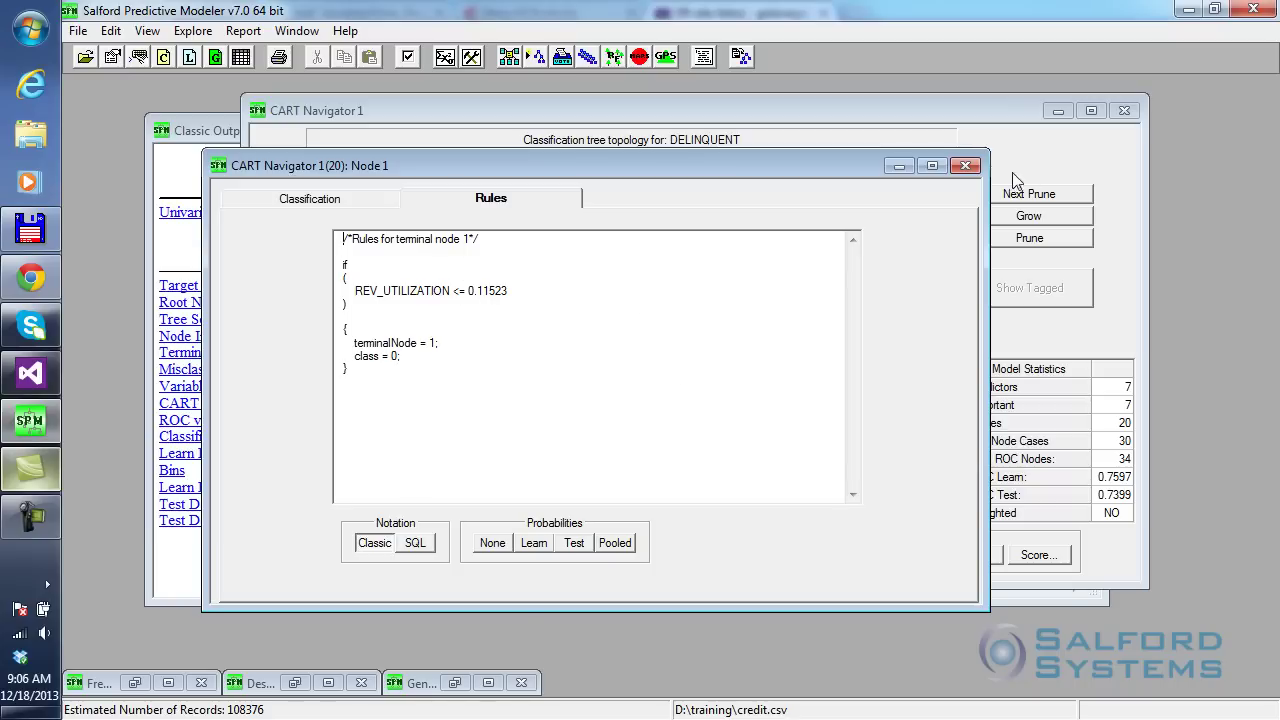
click(965, 168)
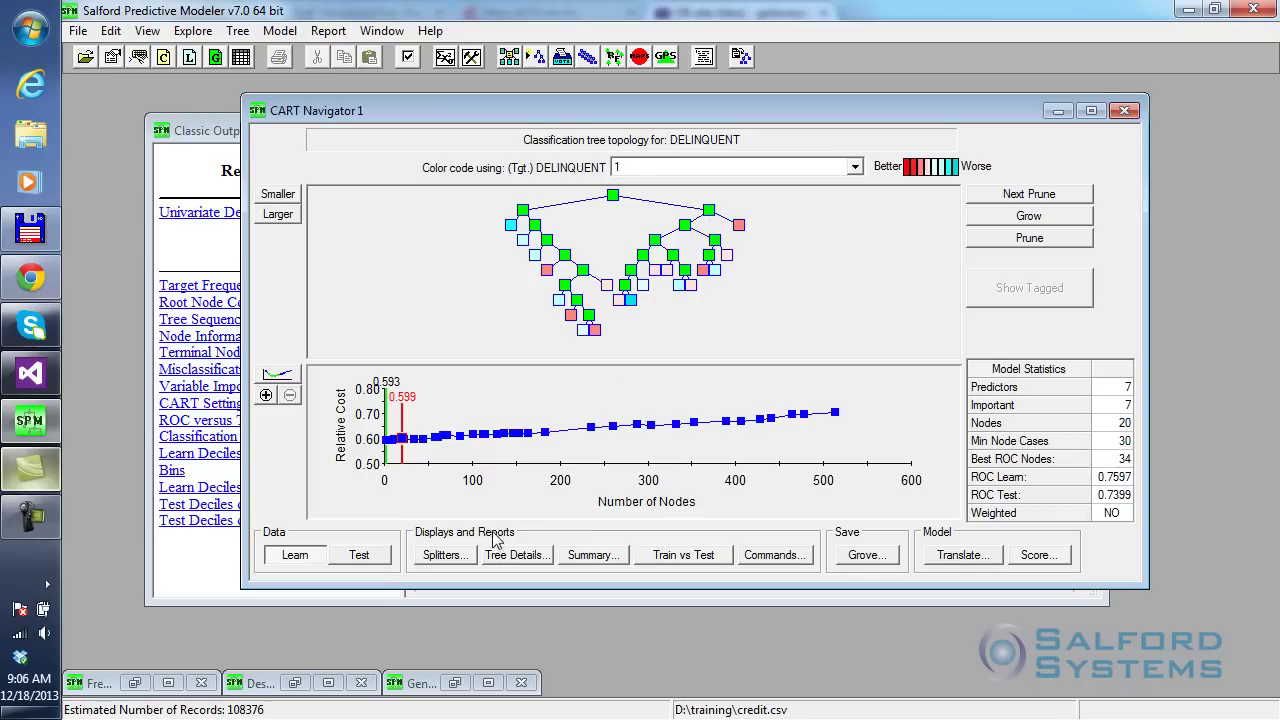
Step: Show the Main Tree Split Variables diagram for the 20-node tree, rooted at REV_UTILIZATION
click(440, 556)
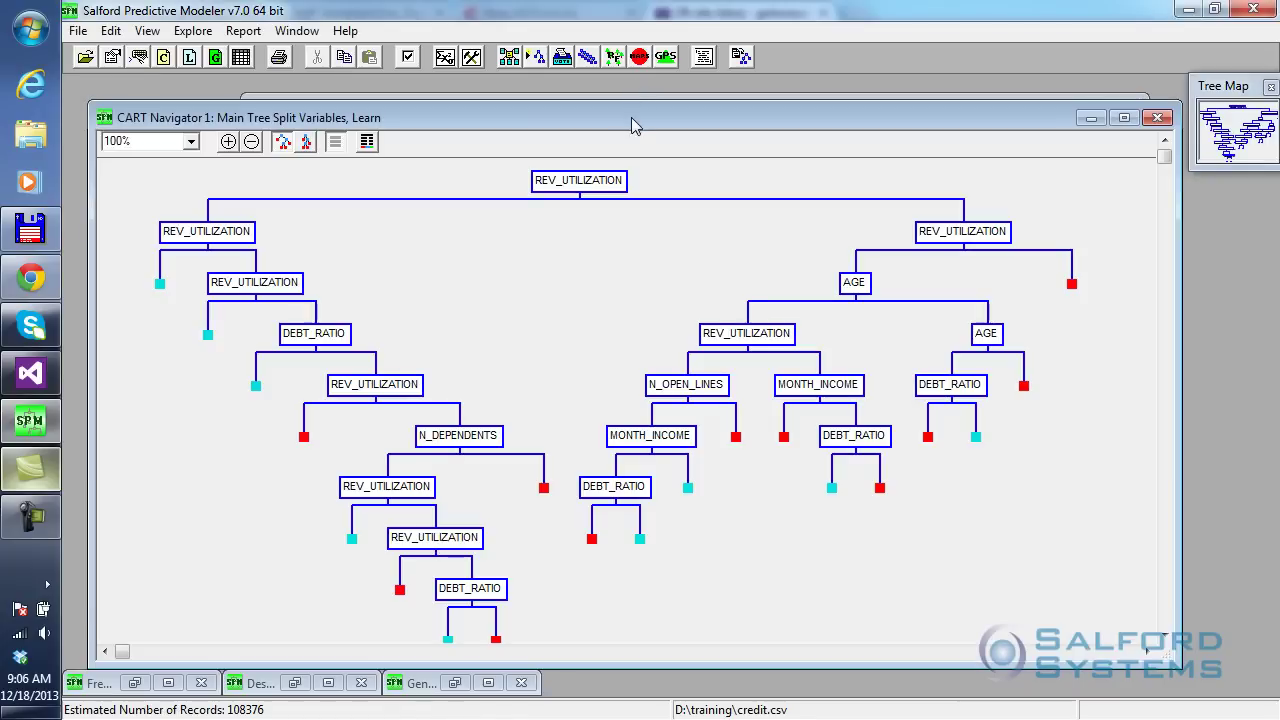
drag(631, 117, 631, 100)
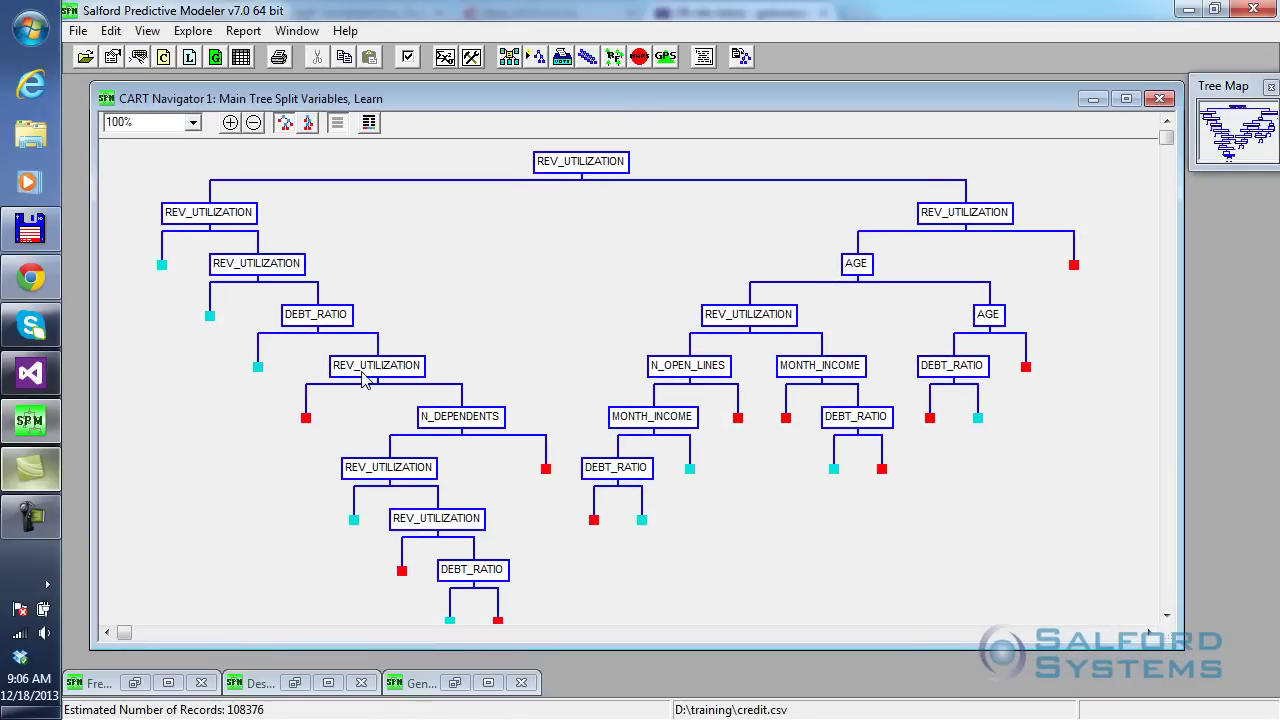